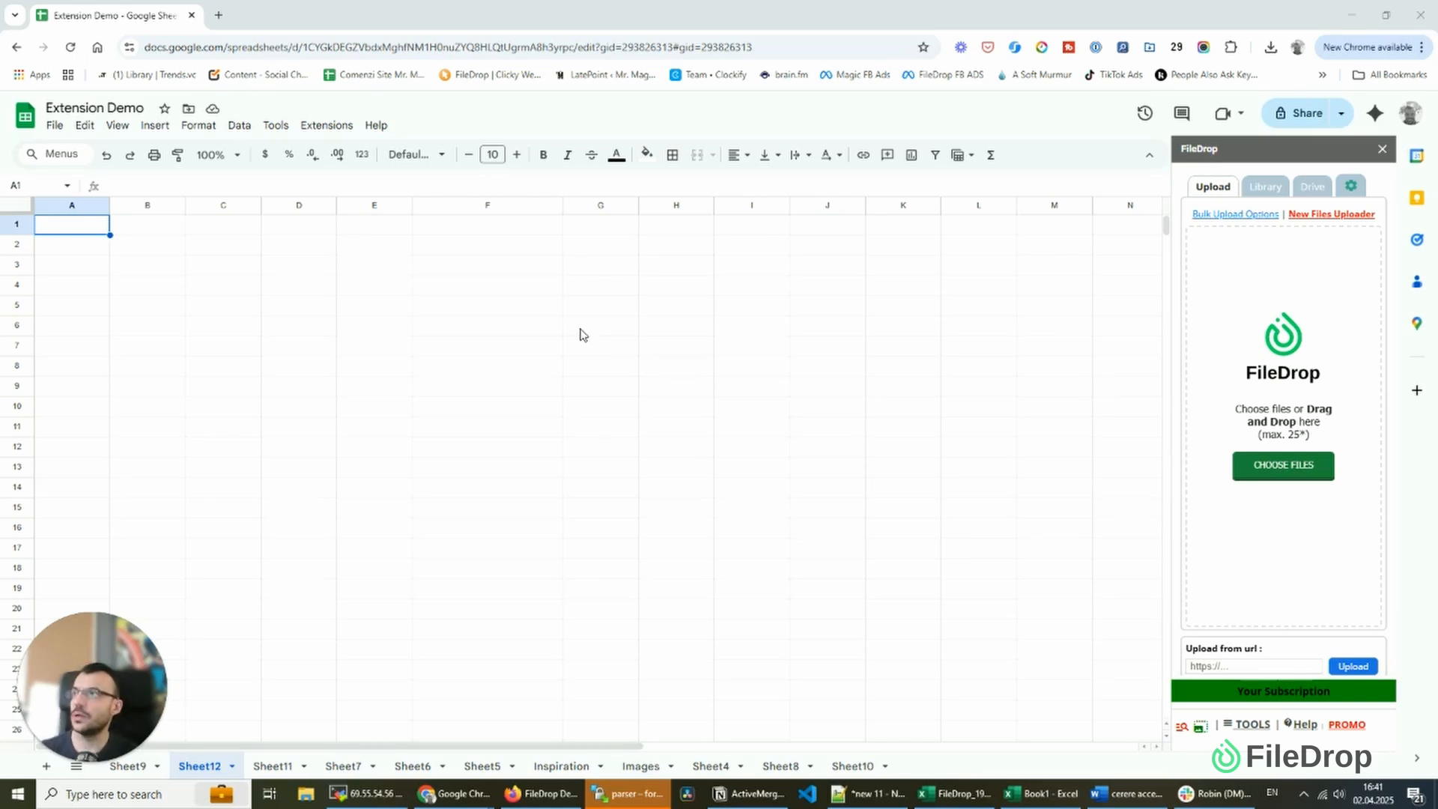
Insert the downloaded pexels-kowalievska cat picture in cell A1, and enlarge row 1 and column A around it
click(154, 126)
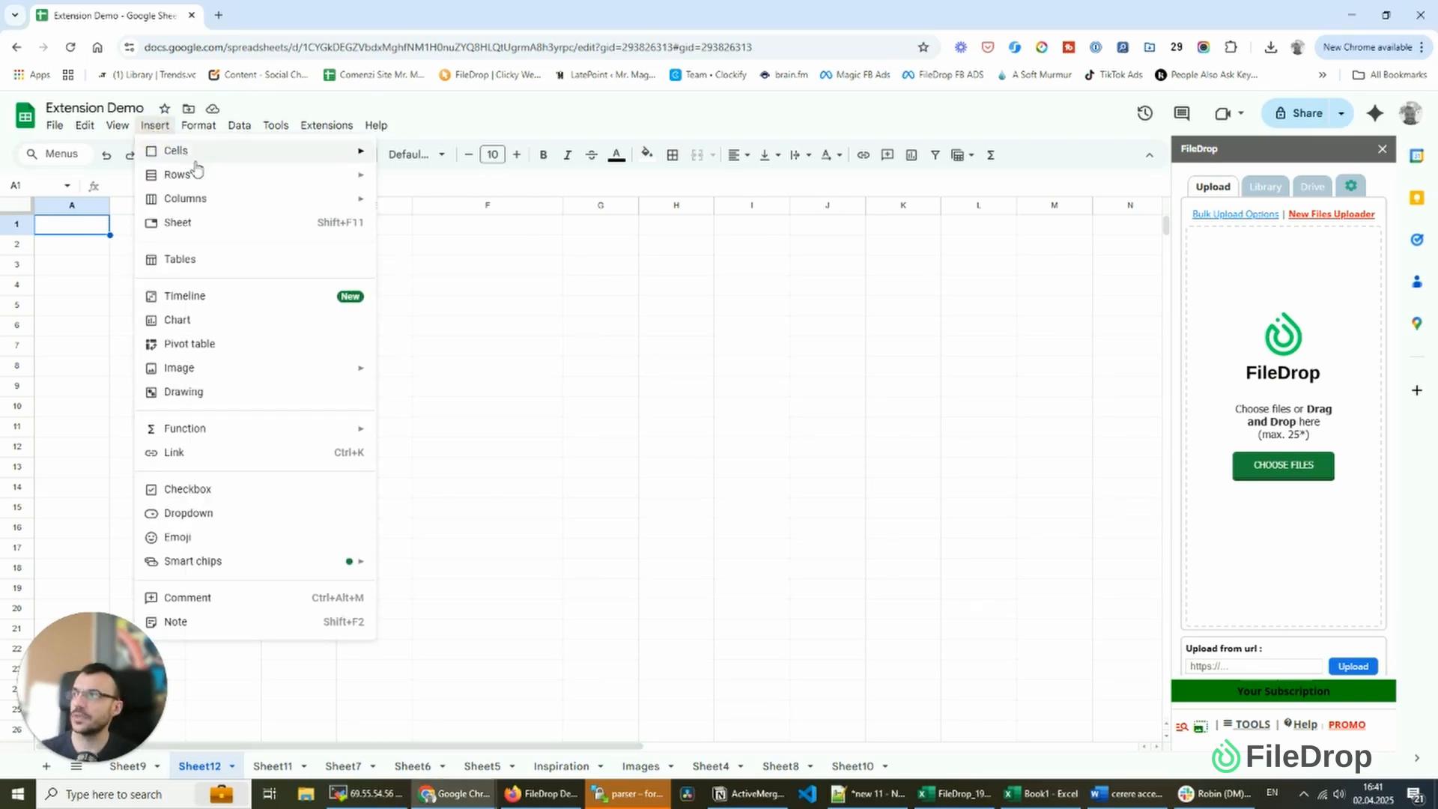
mouse_move(352, 369)
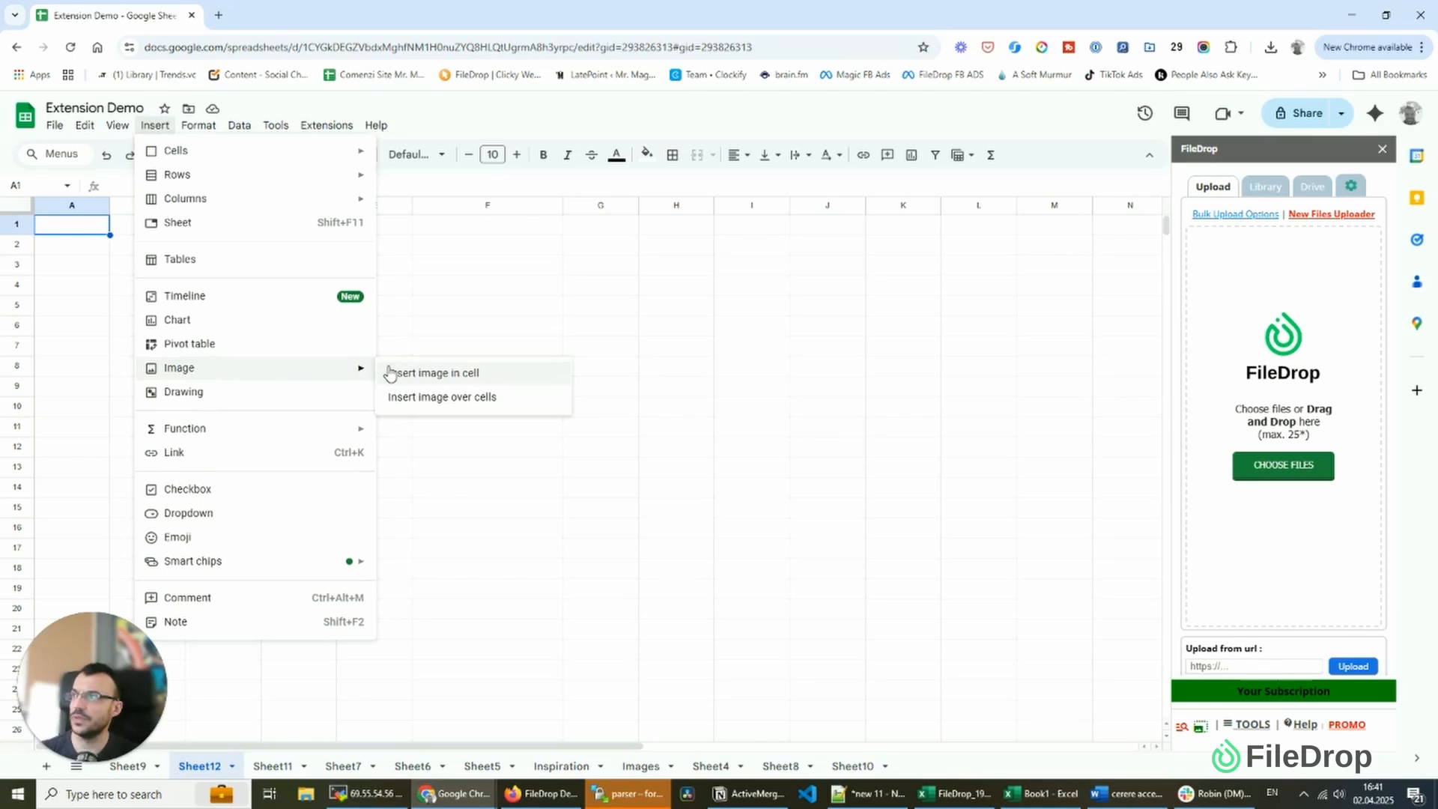
click(462, 386)
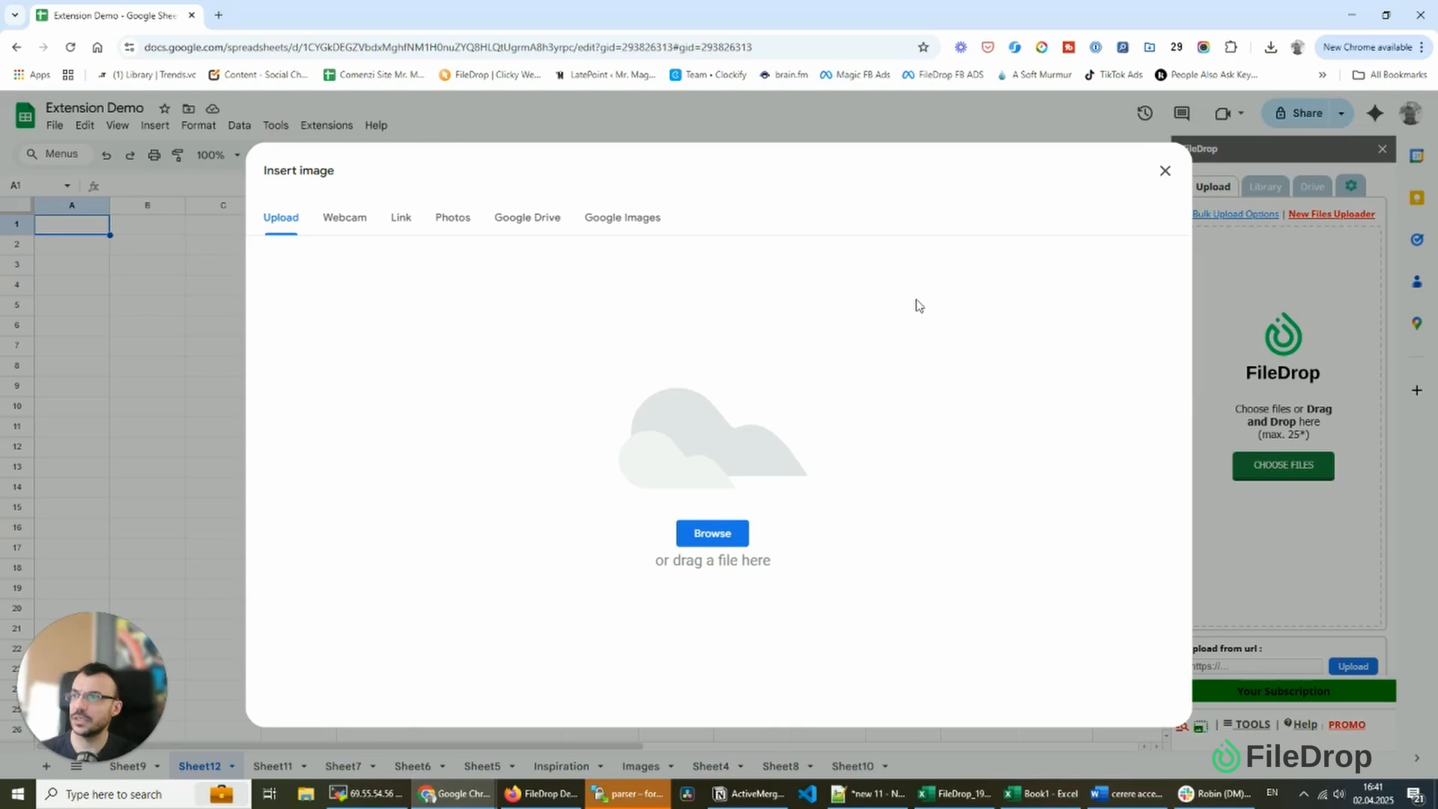
click(1271, 47)
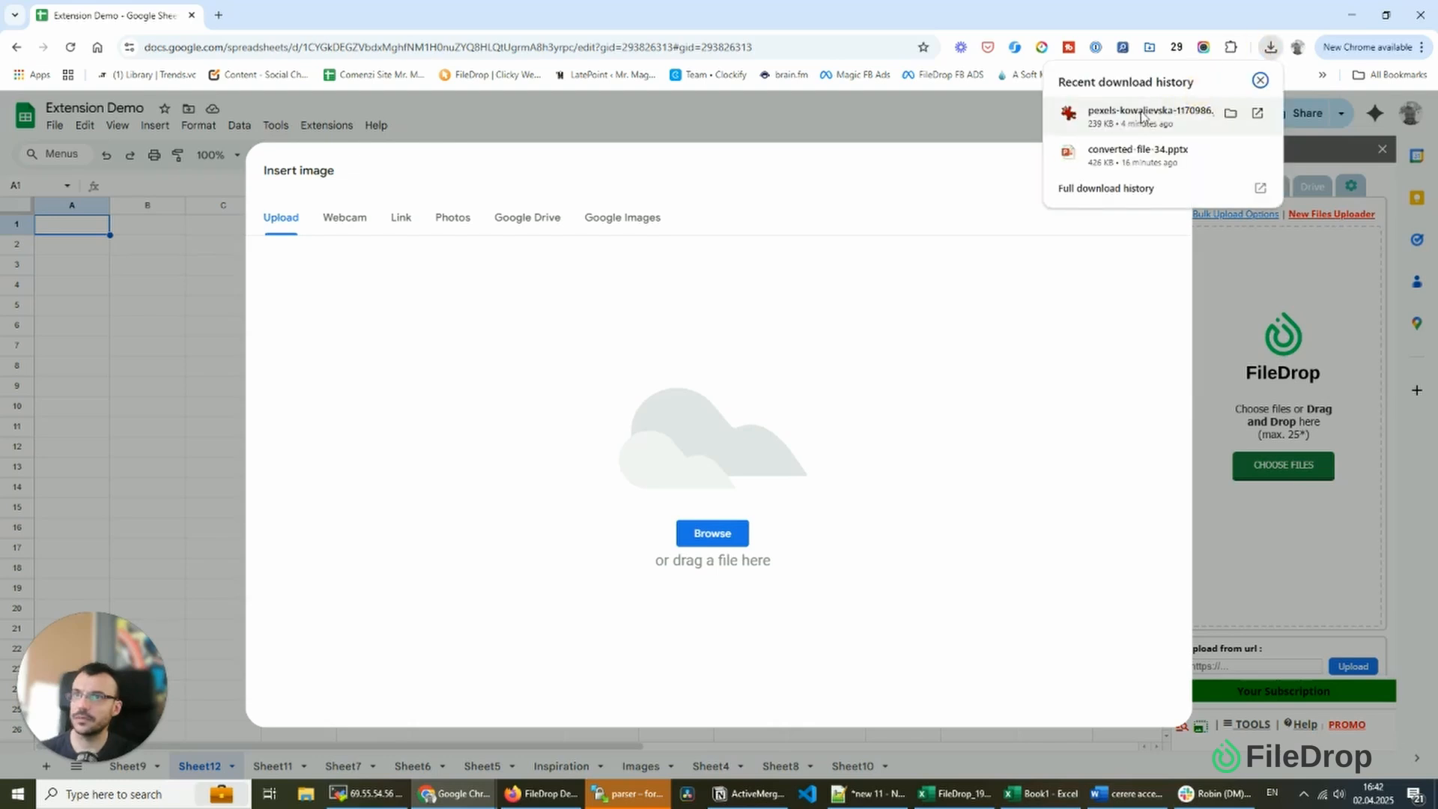
drag(1141, 116, 651, 360)
click(835, 187)
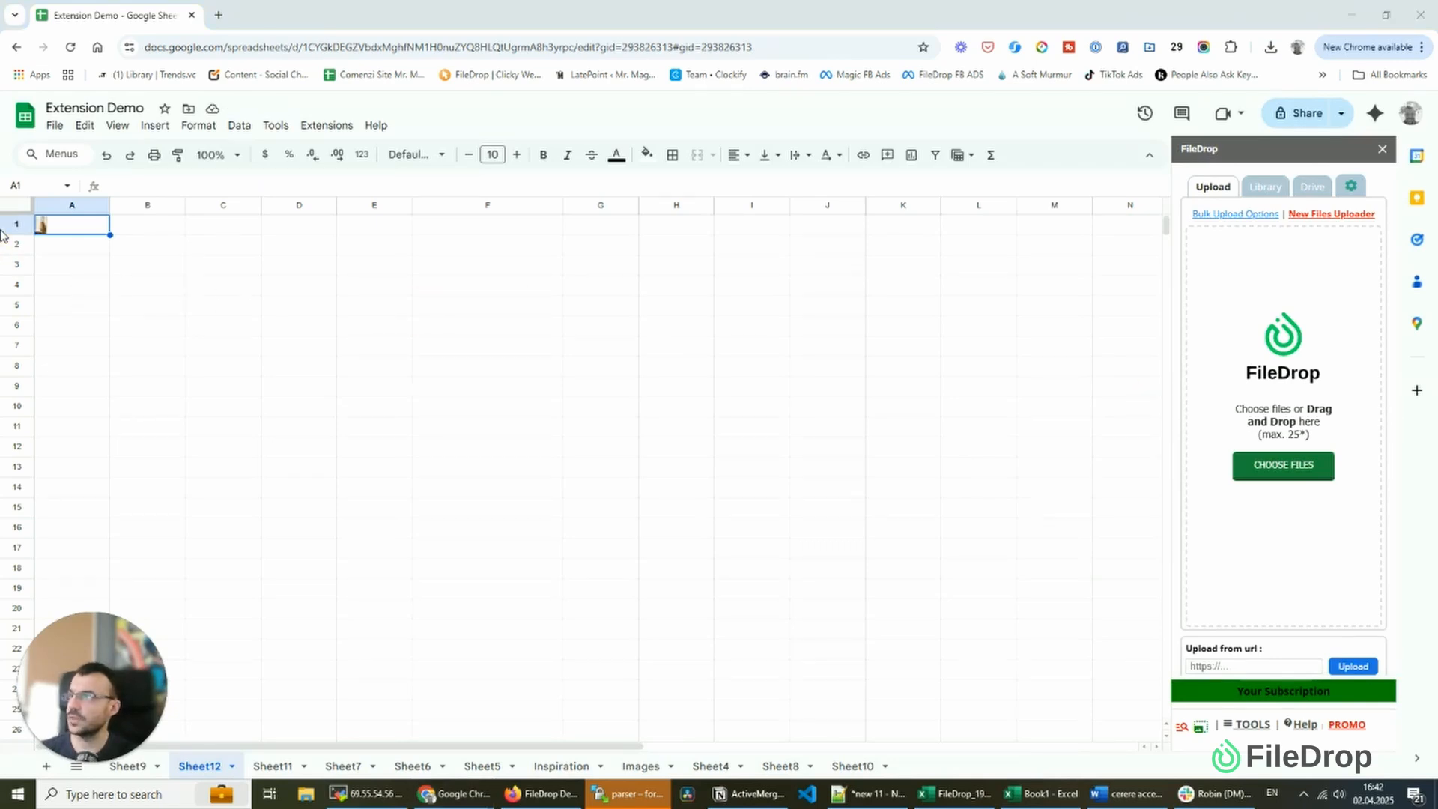
drag(18, 235, 14, 340)
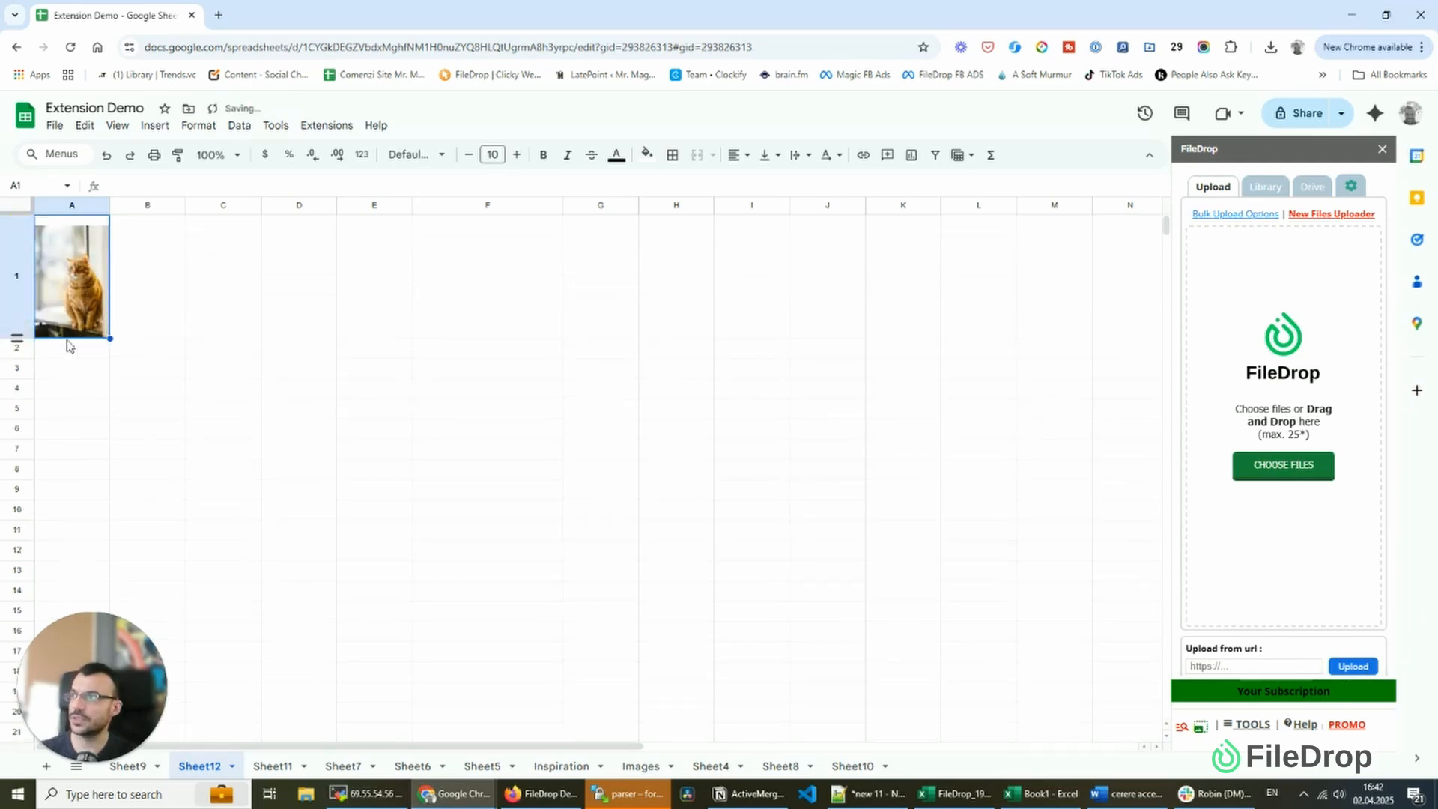
drag(109, 204, 193, 205)
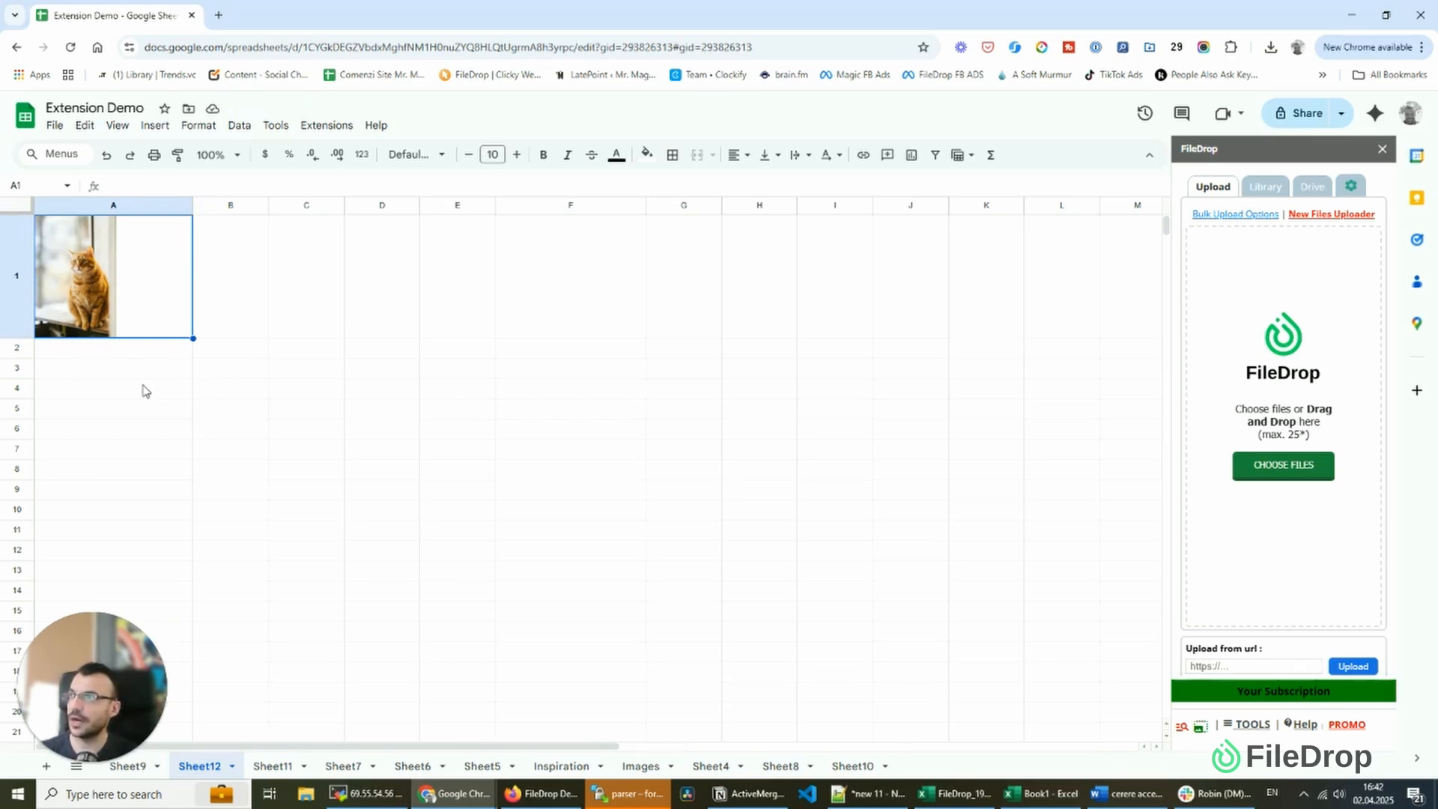
Upload the downloaded cat picture into cell A3 with FileDrop and display the add-on's settings
click(127, 350)
click(112, 372)
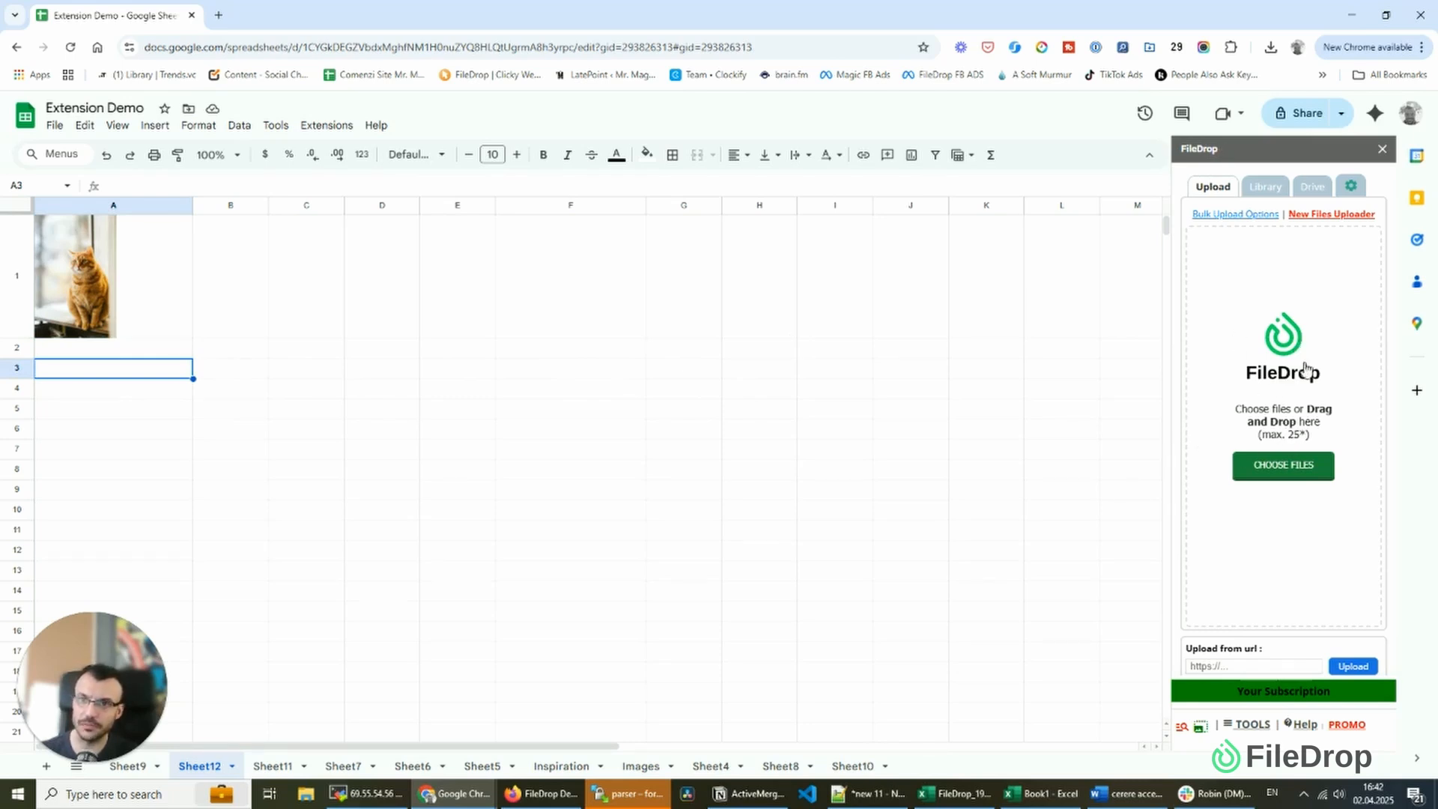
click(1270, 48)
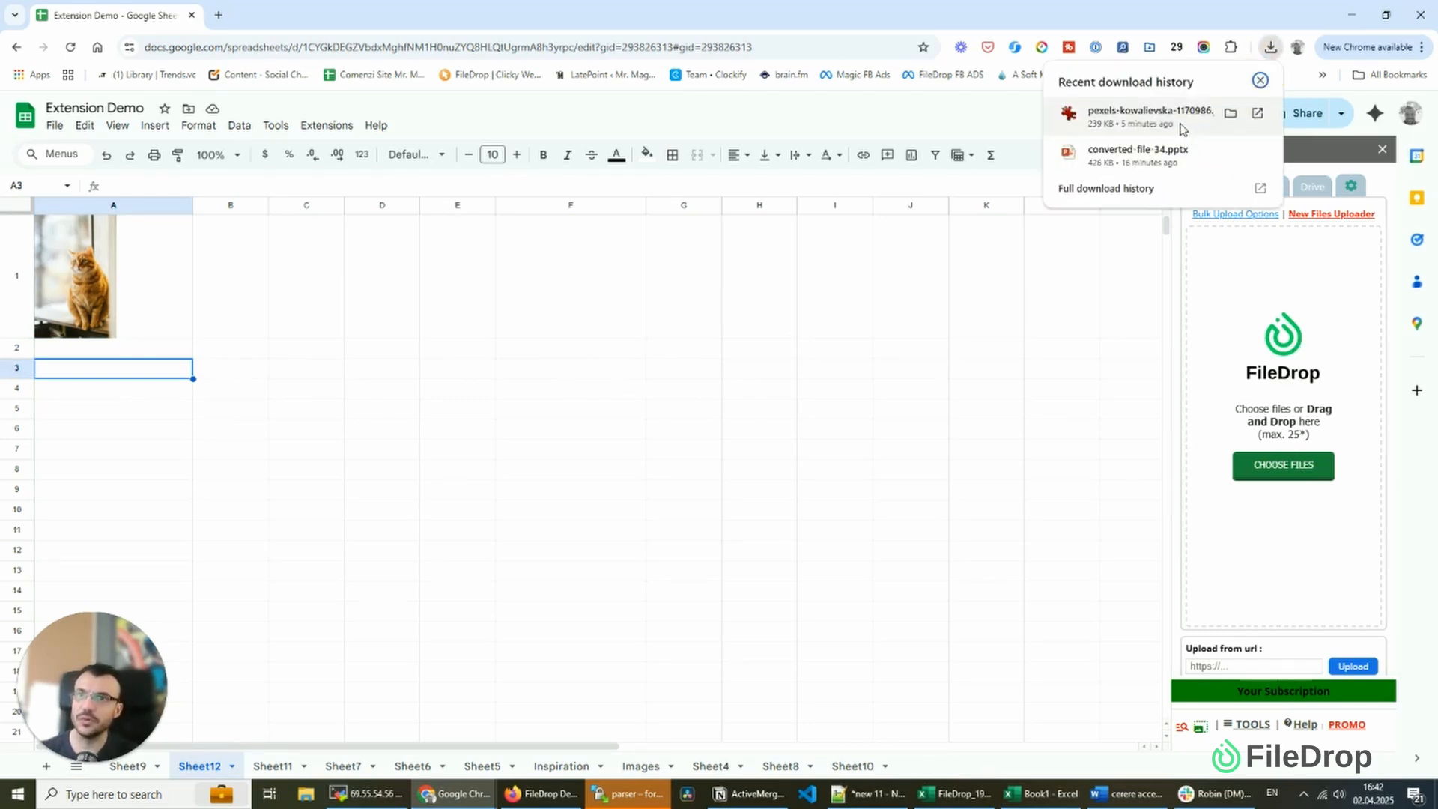
drag(1172, 119, 1267, 412)
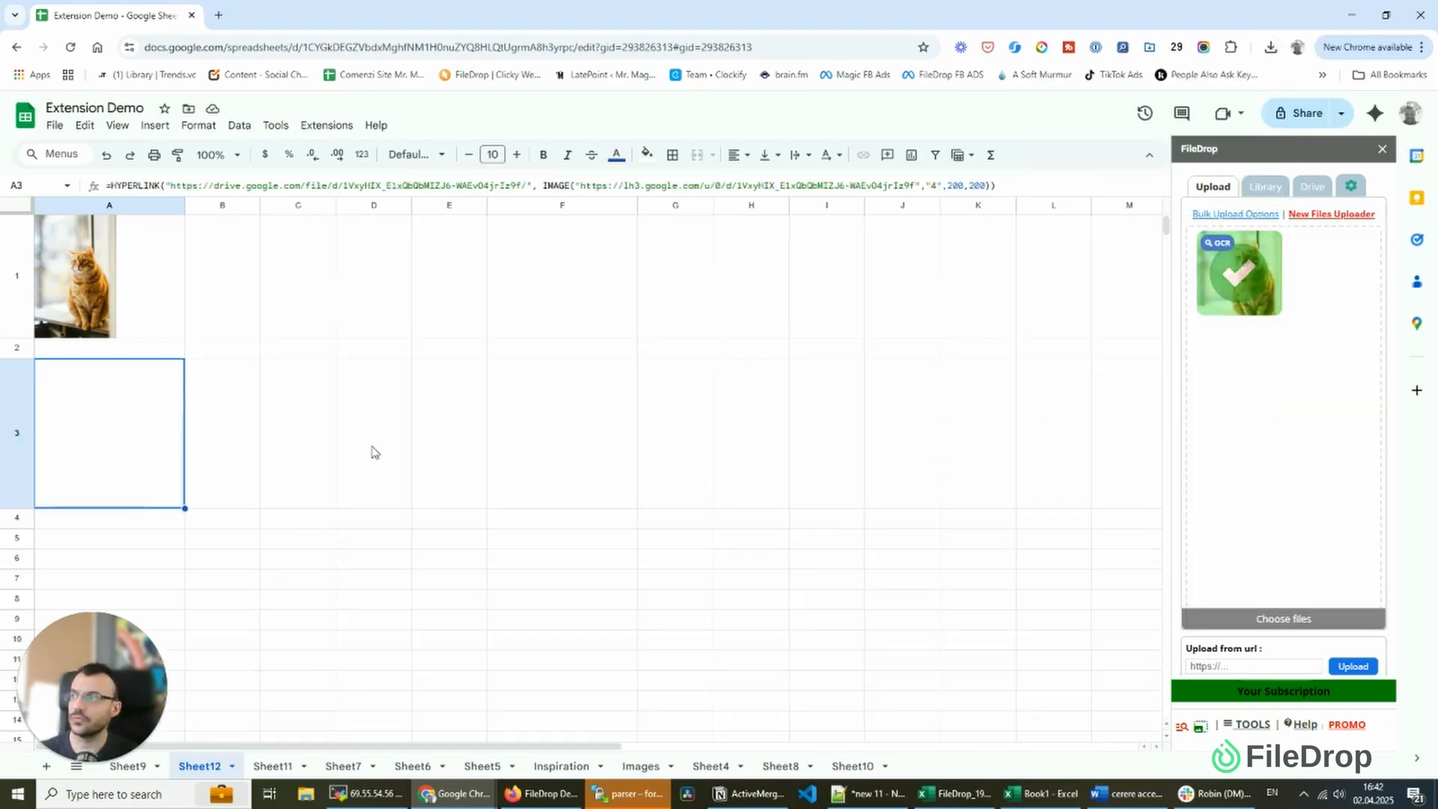
click(1356, 192)
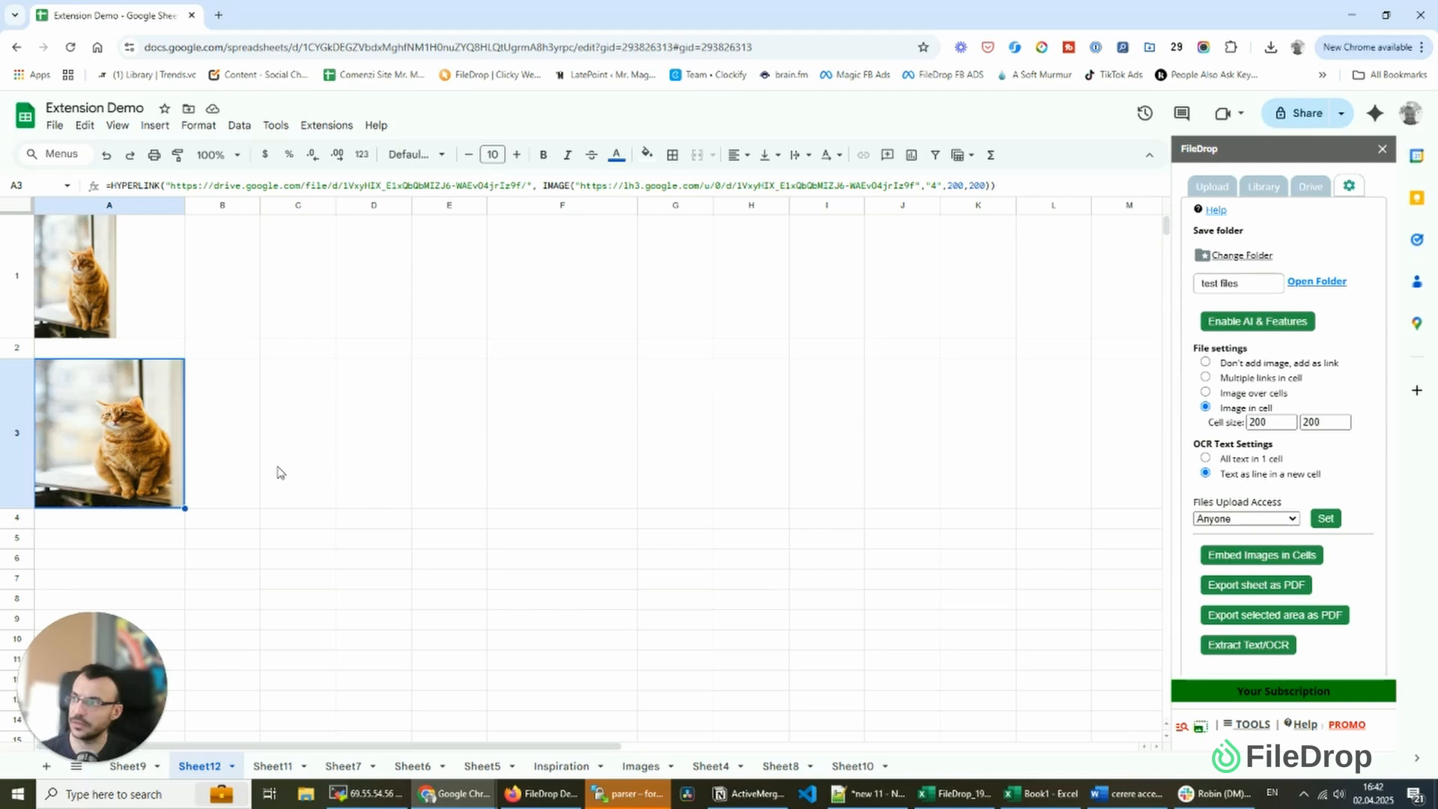
Narrow column A and adjust row 3 to a slightly shorter height around the uploaded picture
mouse_move(116, 412)
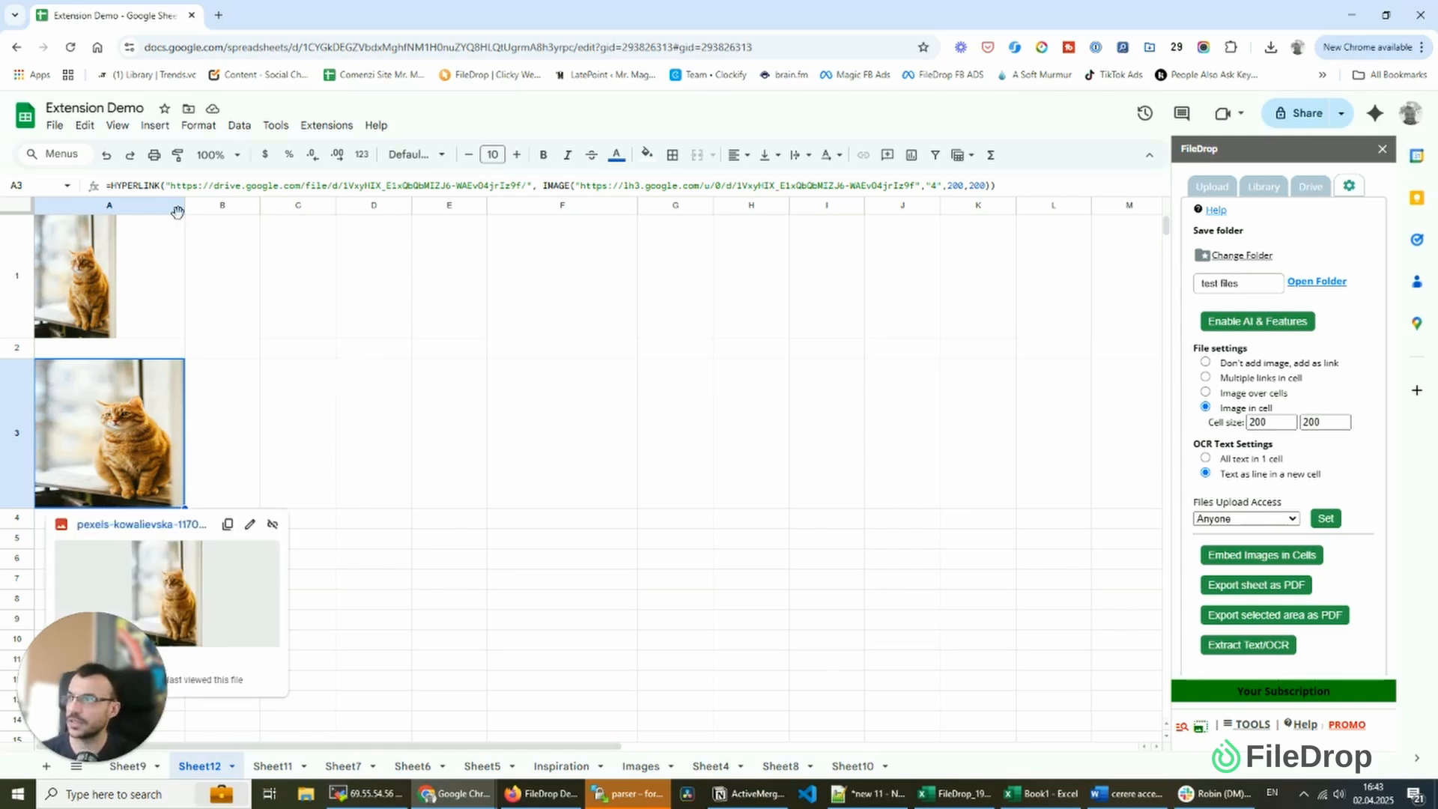
drag(177, 212, 145, 206)
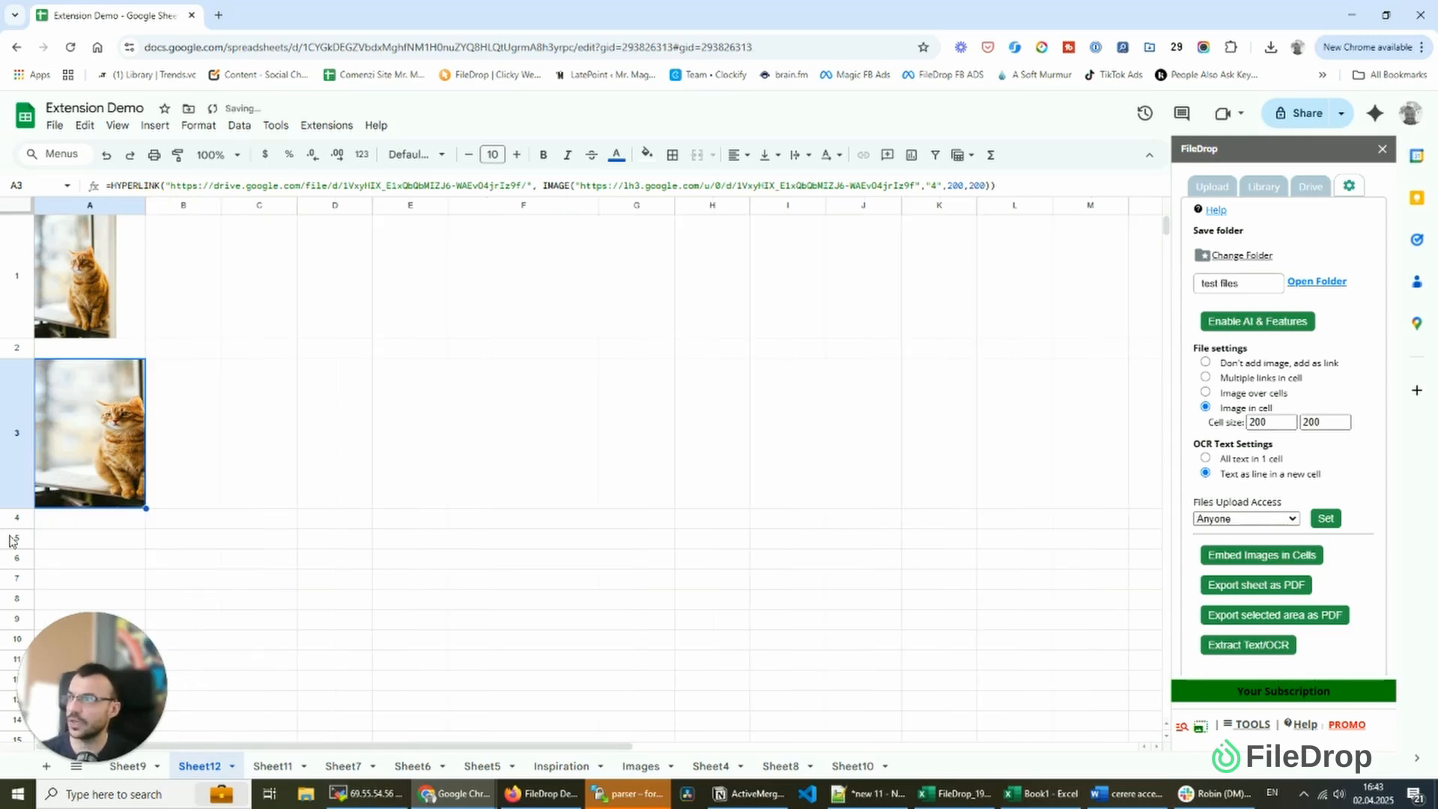
mouse_move(19, 510)
mouse_down()
mouse_move(19, 447)
mouse_move(16, 525)
mouse_up()
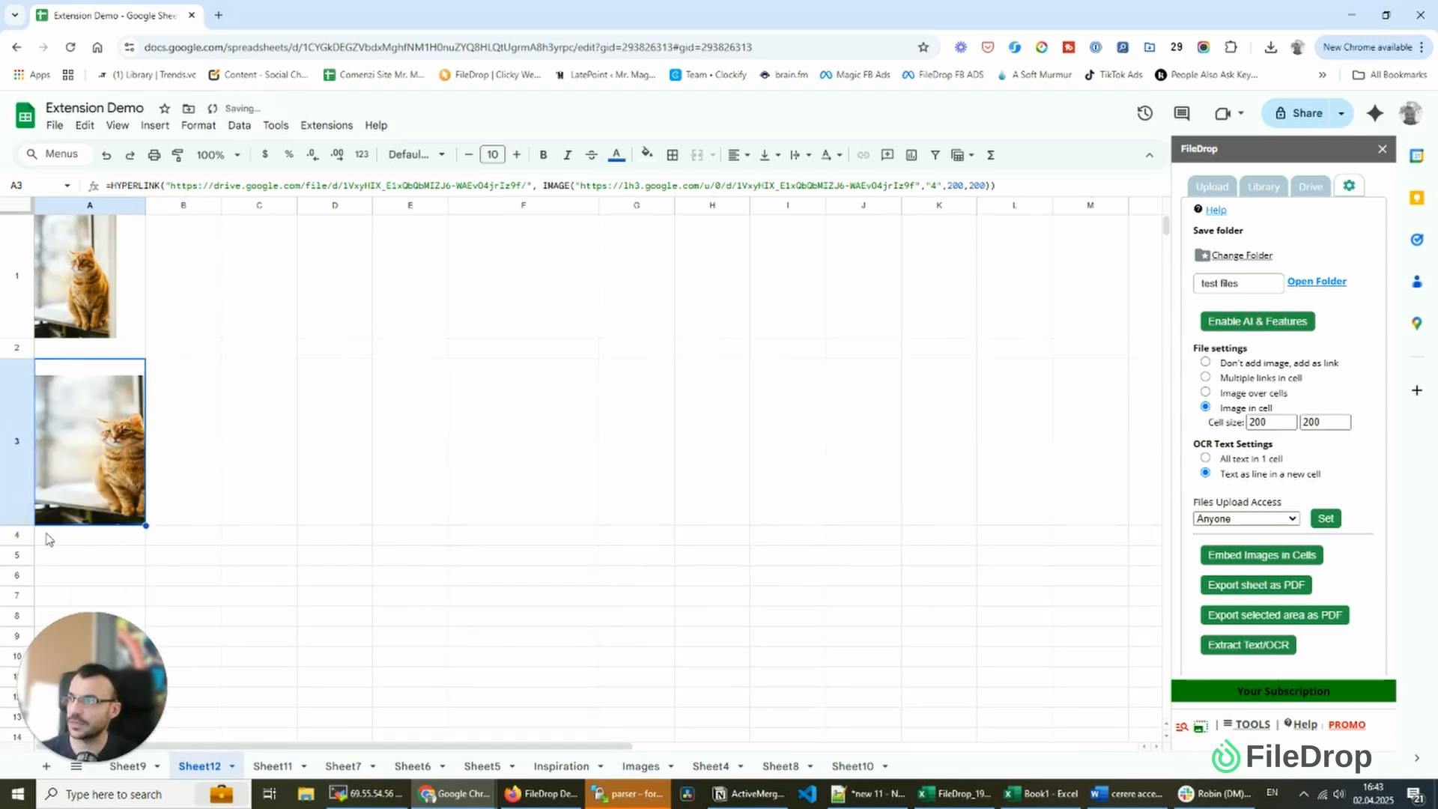
drag(17, 524, 17, 493)
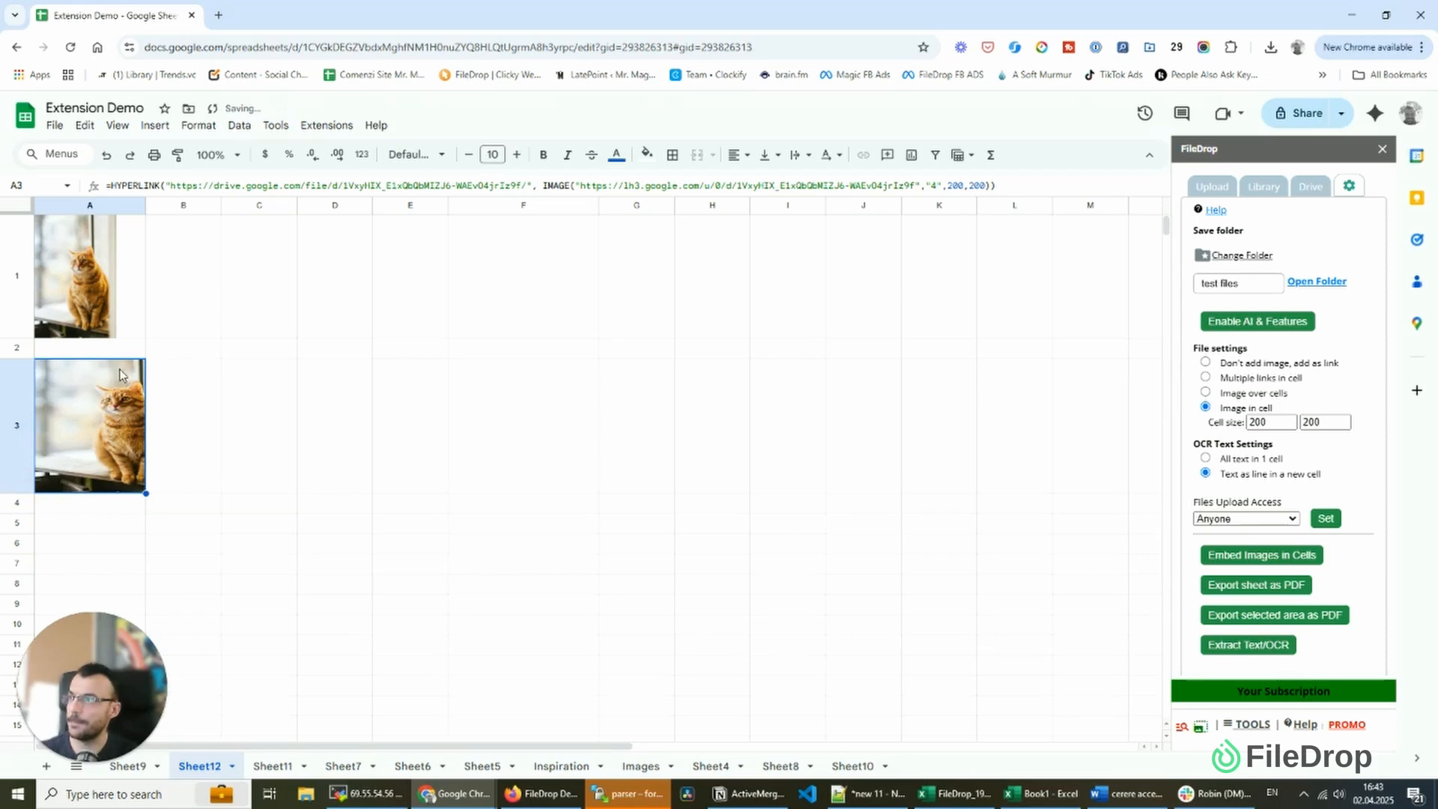
Reduce row 1 to roughly half its height and narrow column A further
click(84, 291)
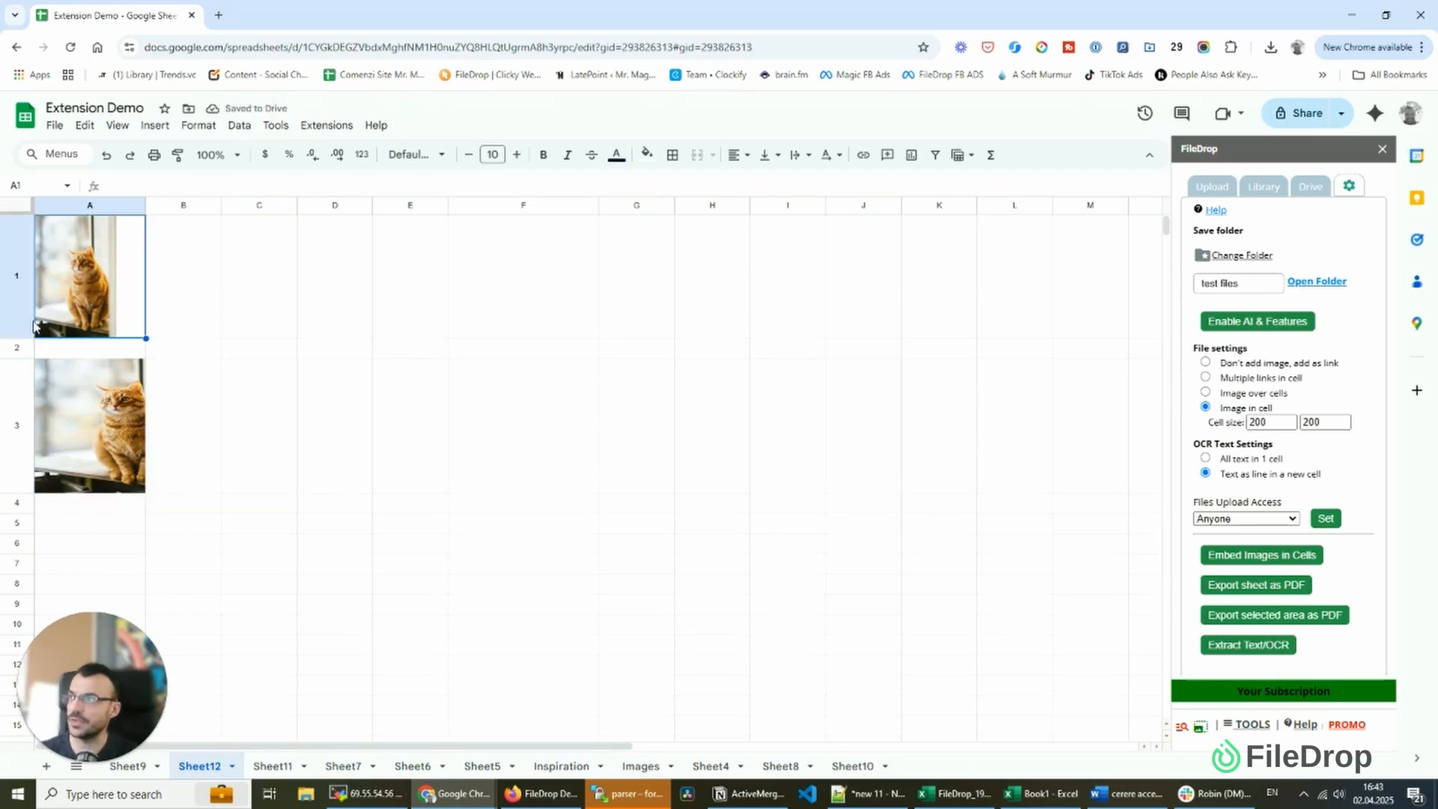
drag(16, 337, 16, 281)
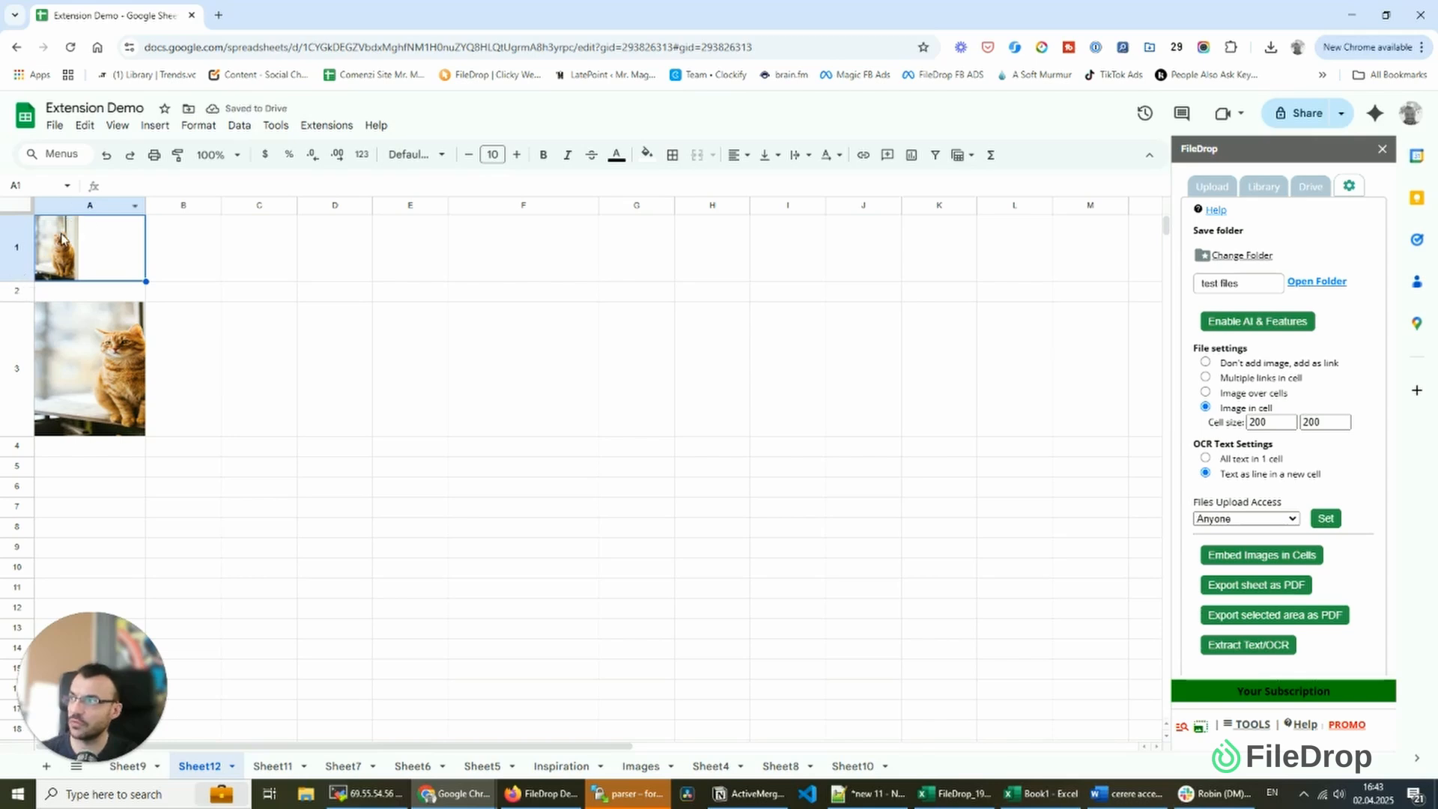
drag(145, 204, 115, 204)
Set the last size argument of the IMAGE formula in cell A3 to 100
click(88, 366)
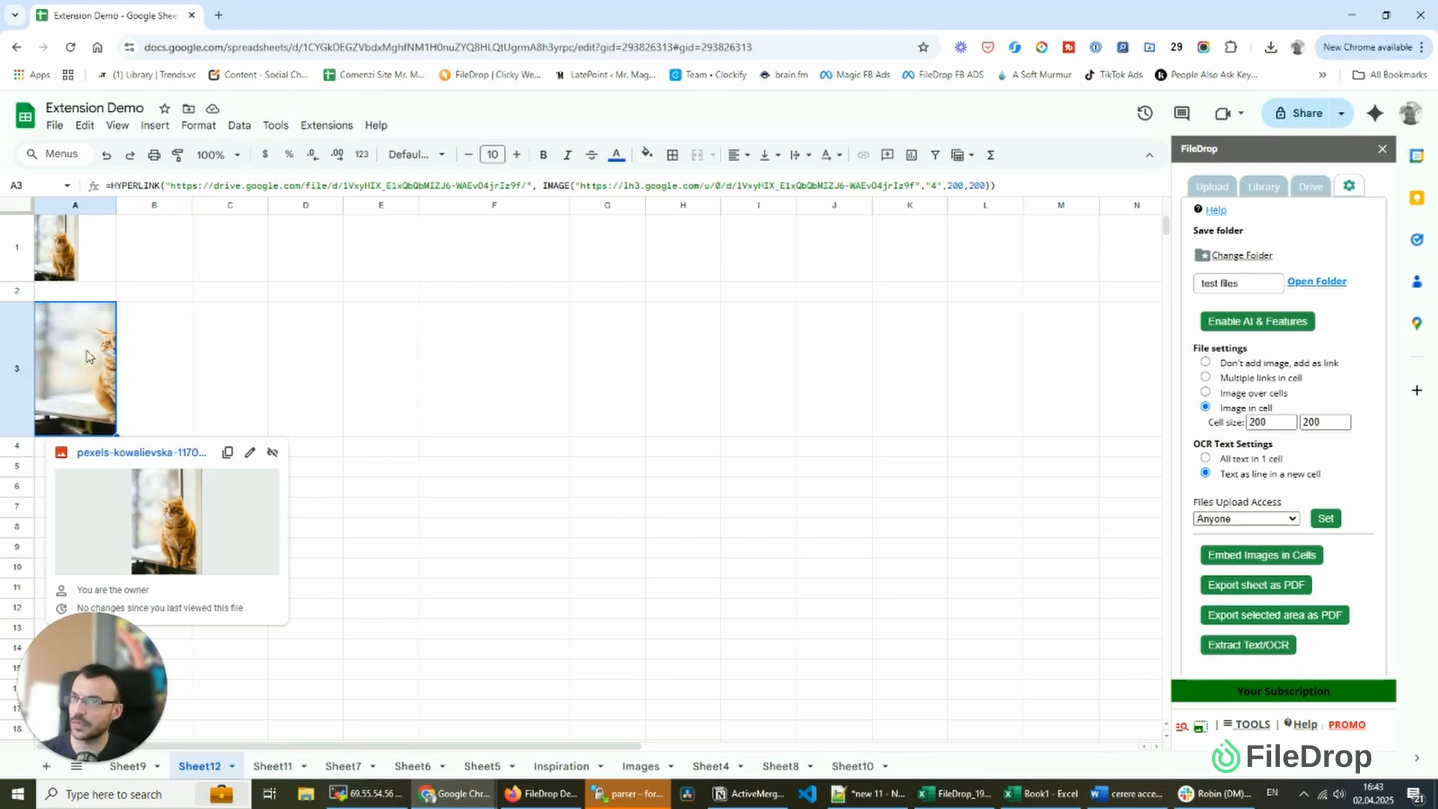
click(973, 187)
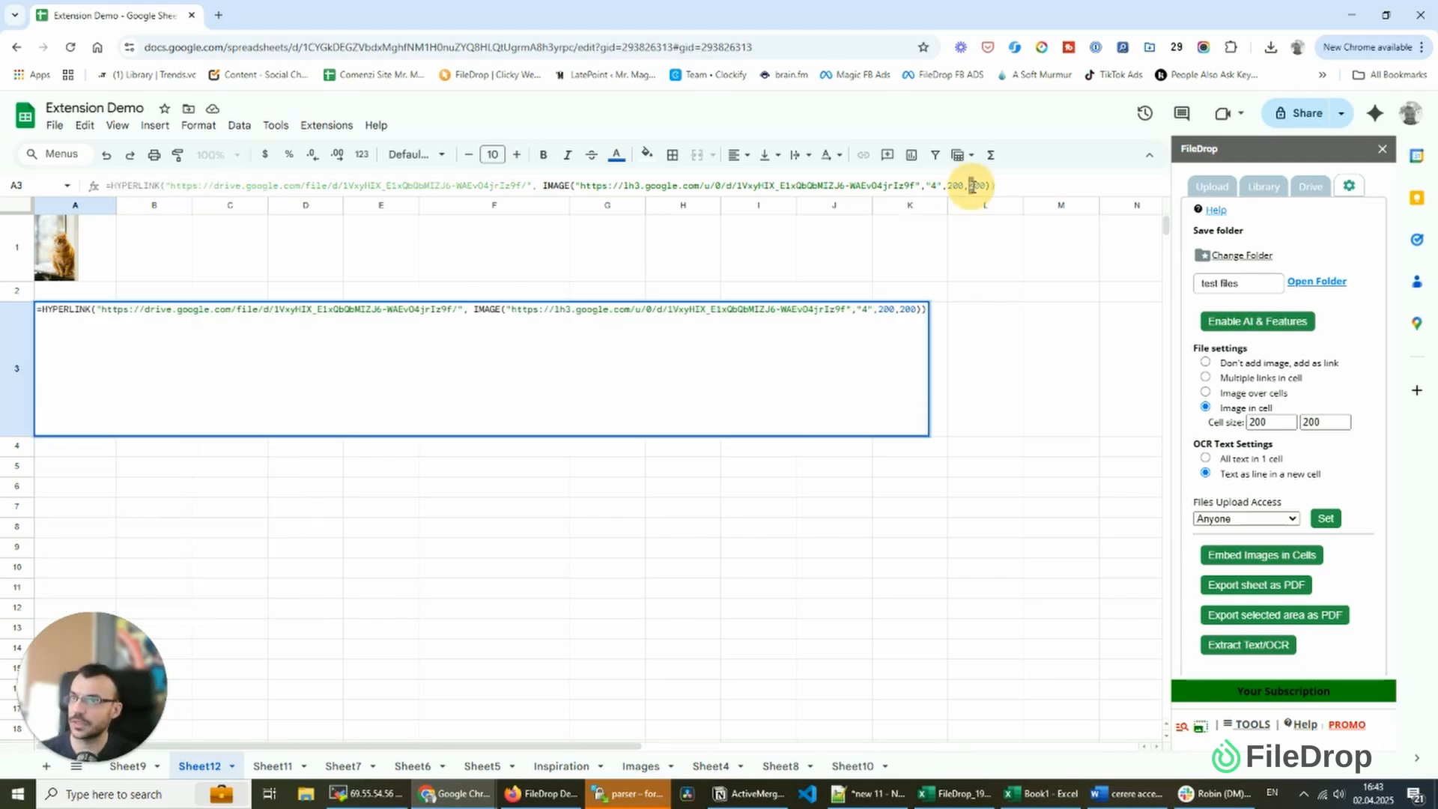
key(ctrl+a)
key(BackSpace)
key(Return)
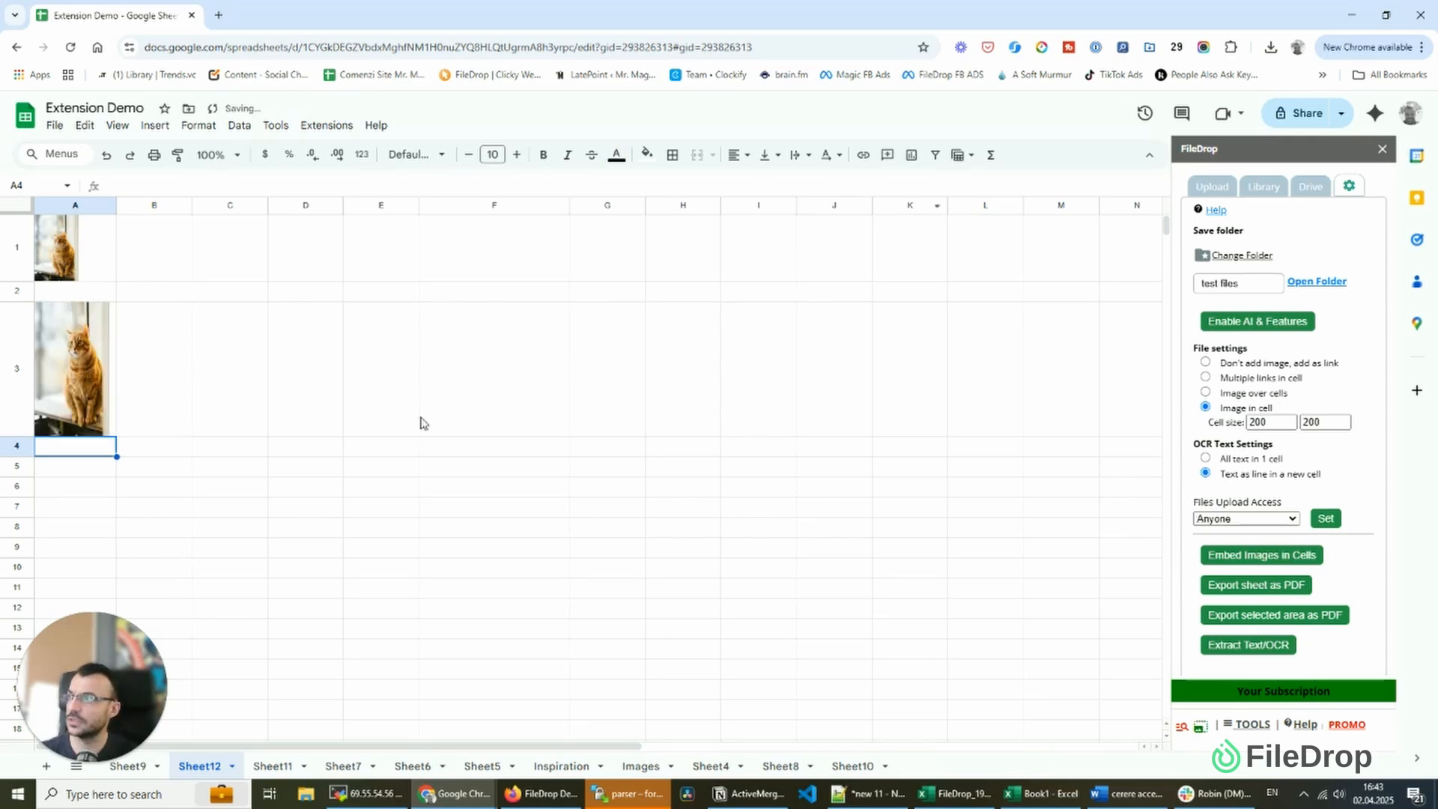
click(94, 367)
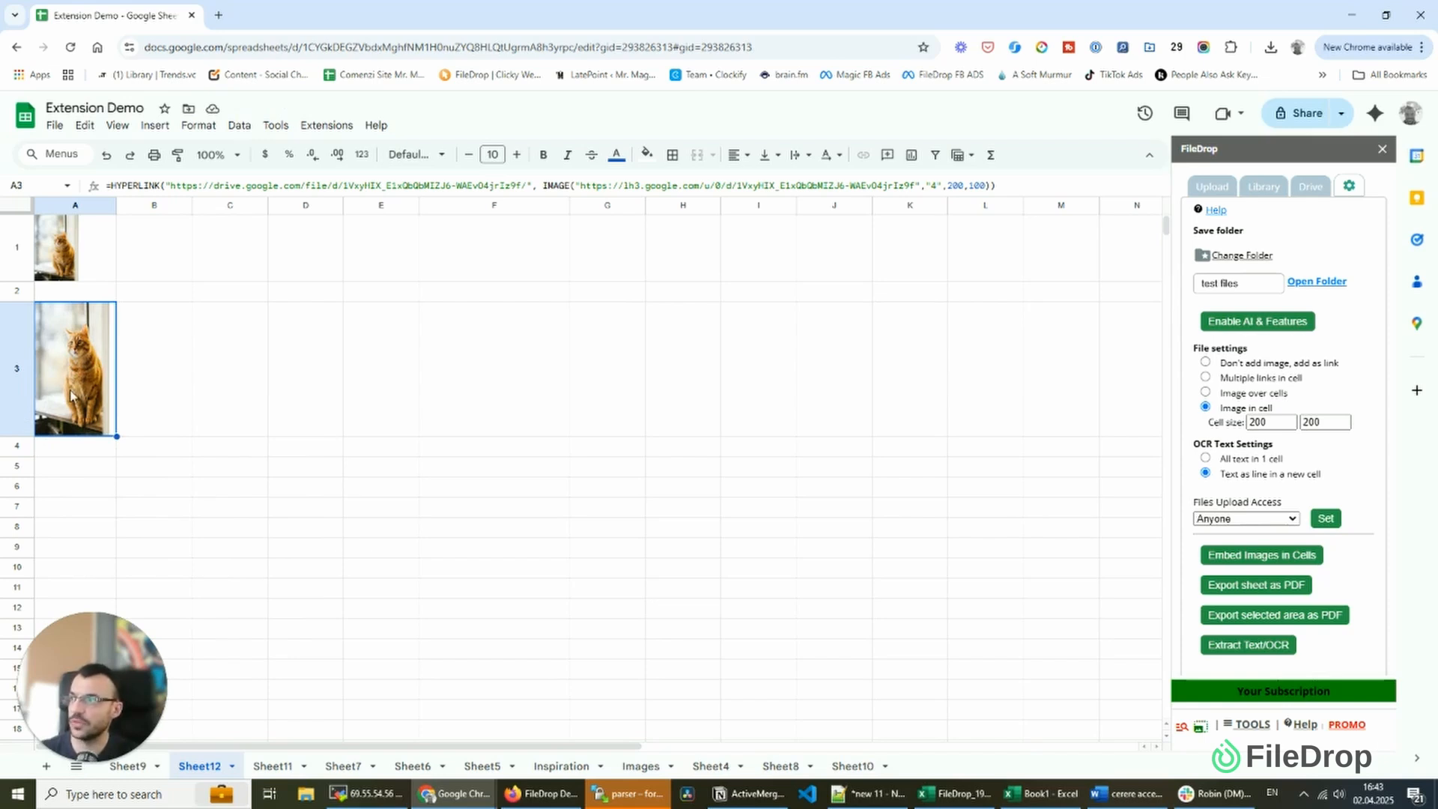
Delete the cat pictures from cells A1 and A3, and bring up FileDrop's Drive file browser
click(68, 240)
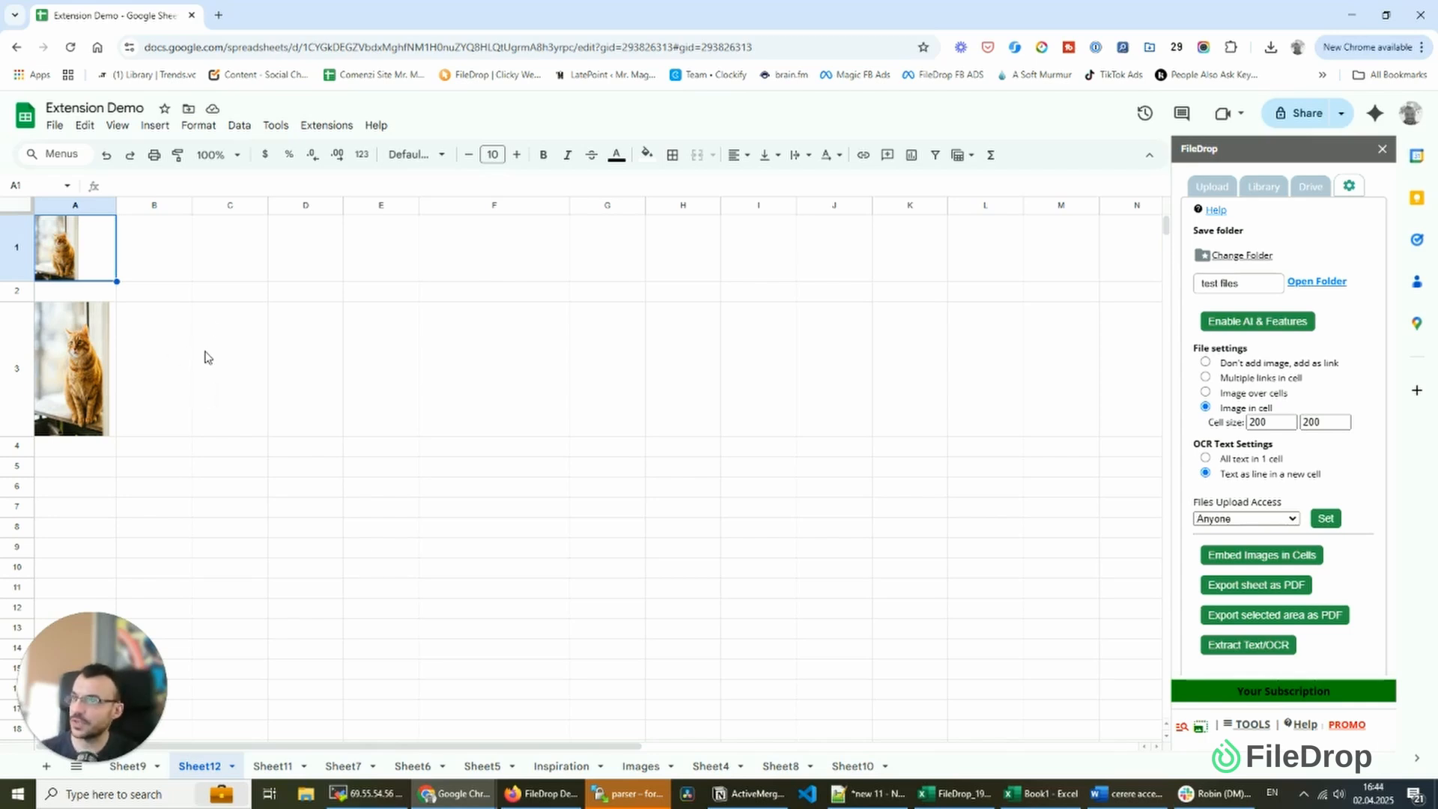
click(1310, 186)
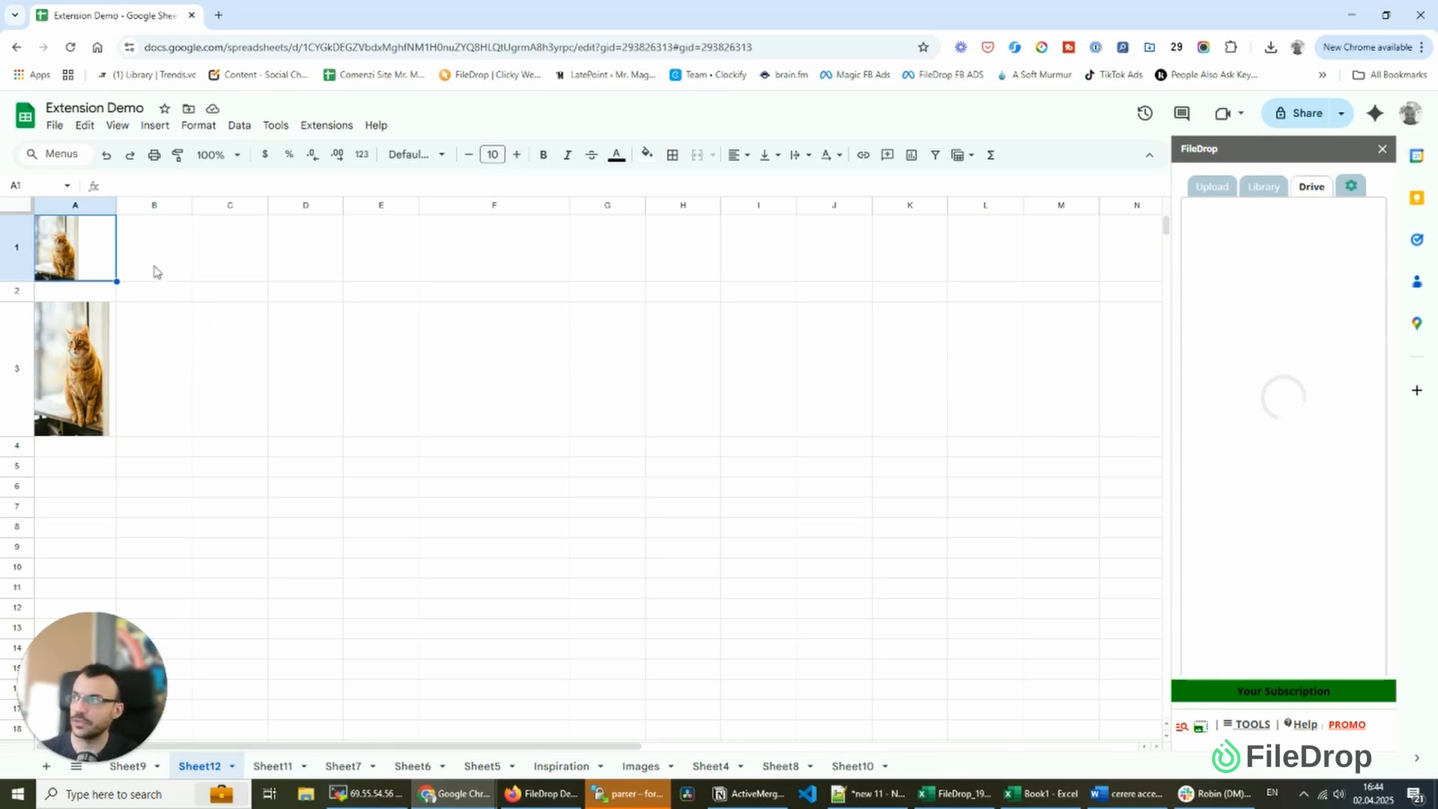
key(Delete)
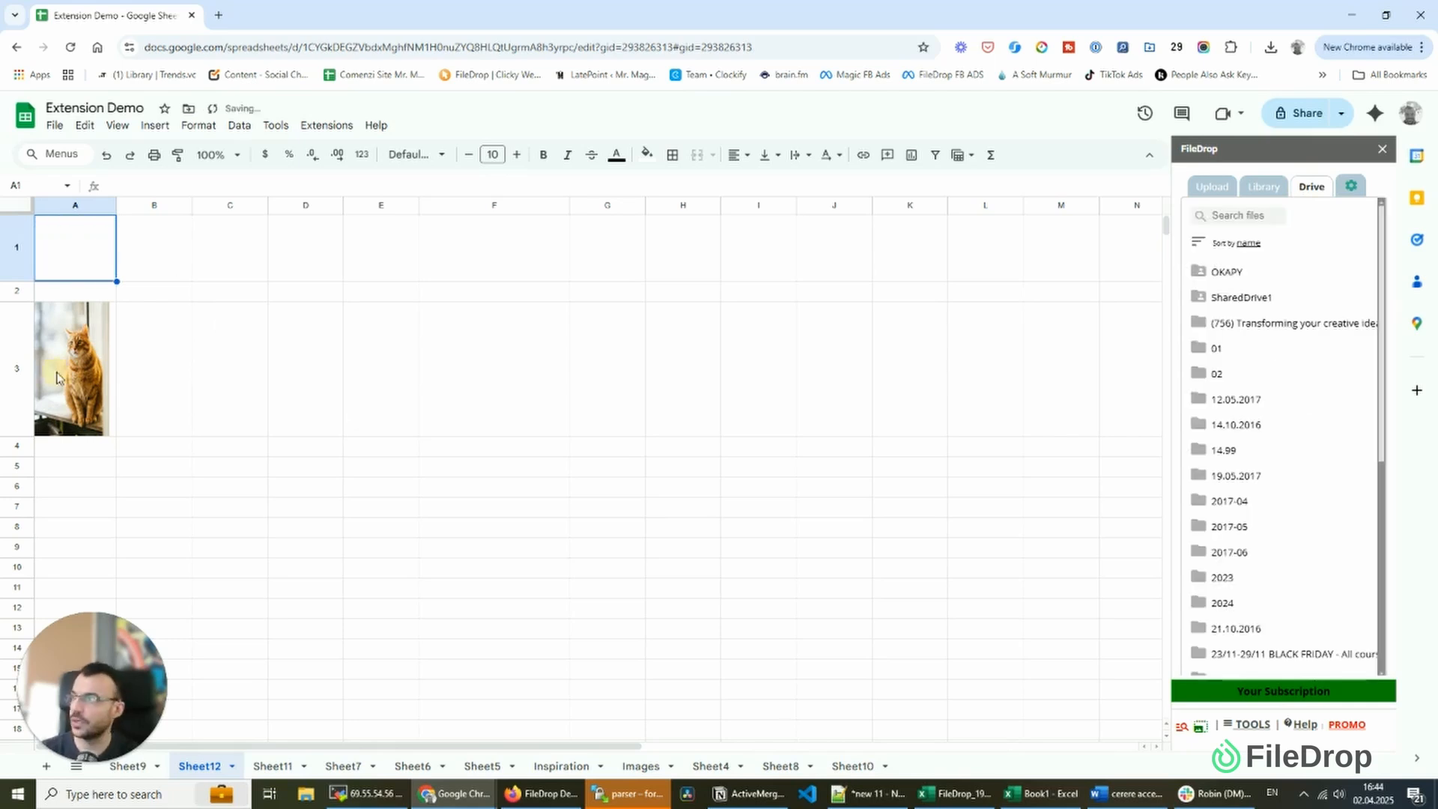
click(56, 377)
key(Delete)
click(57, 290)
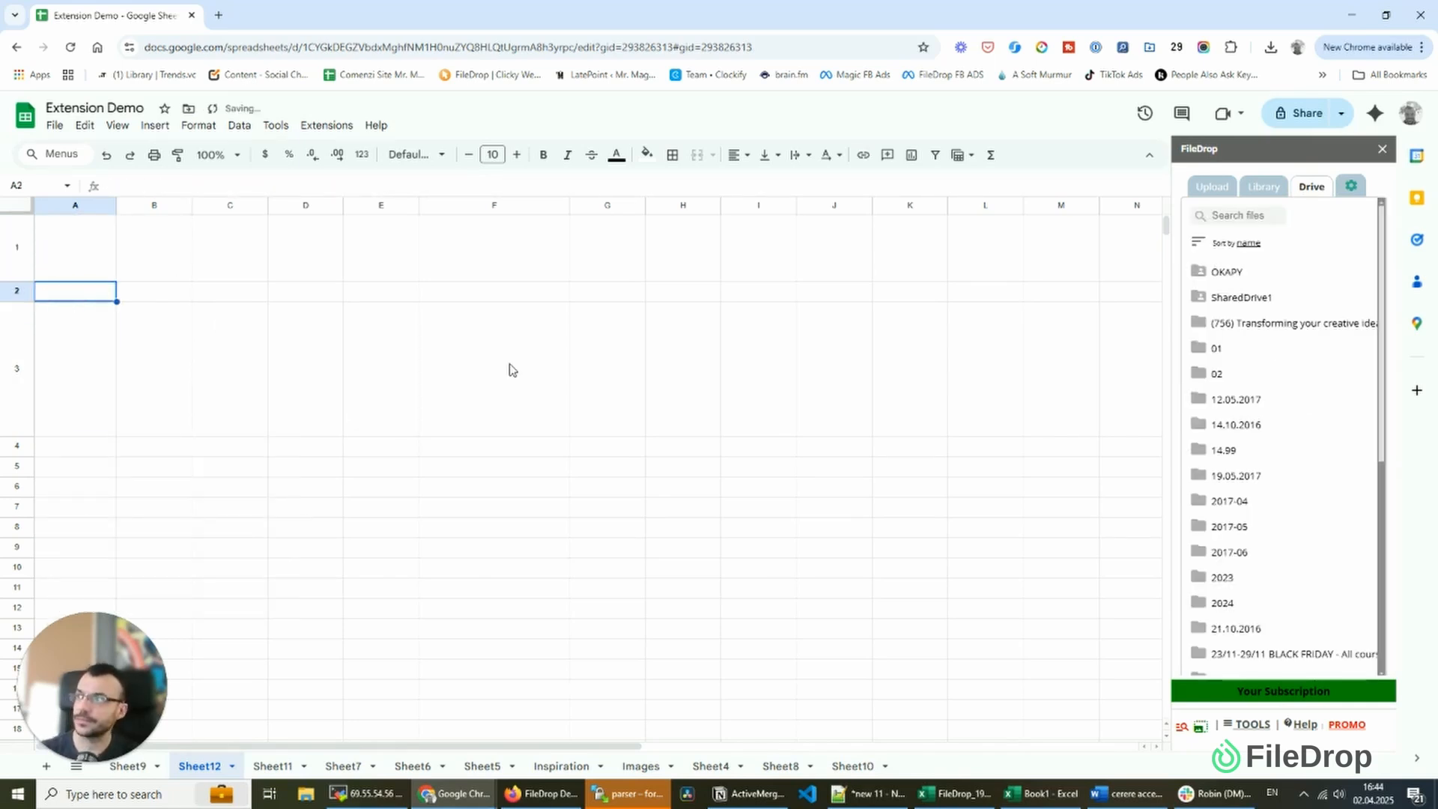
Leave the 1tbstorage images folder for the Drive folder holding the cat images, and show its files as thumbnails
scroll(1266, 580, down, 2)
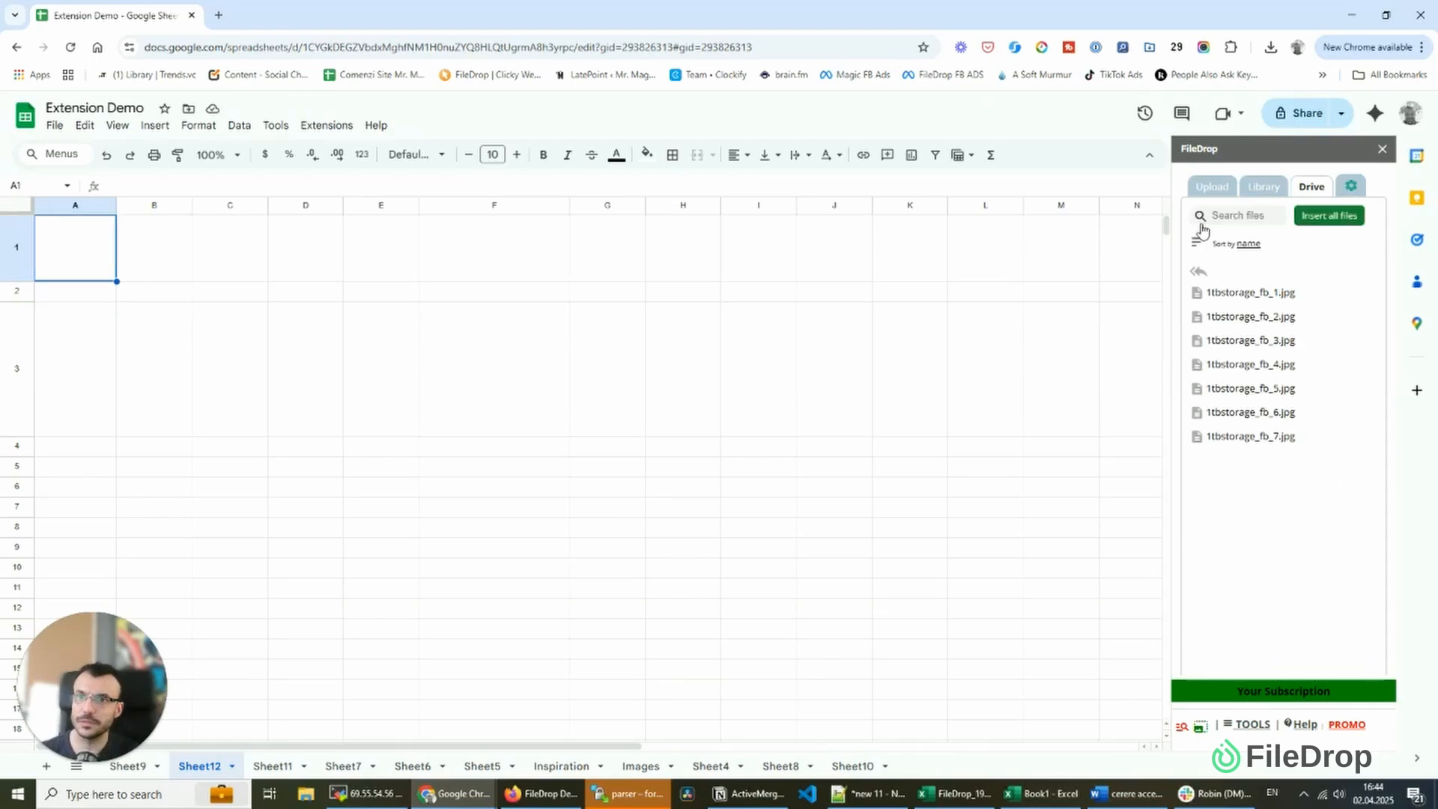
click(1198, 270)
click(1224, 374)
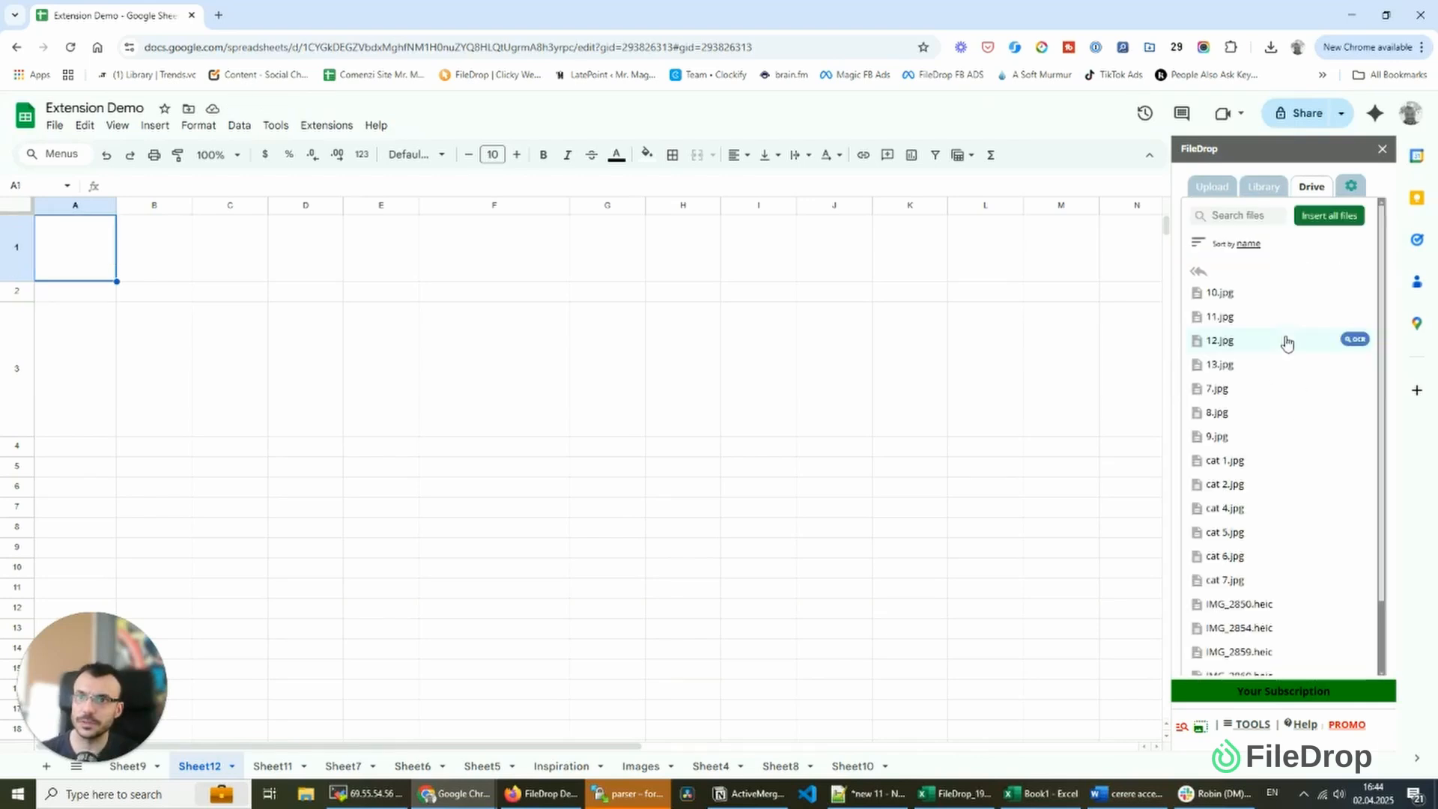
click(1195, 240)
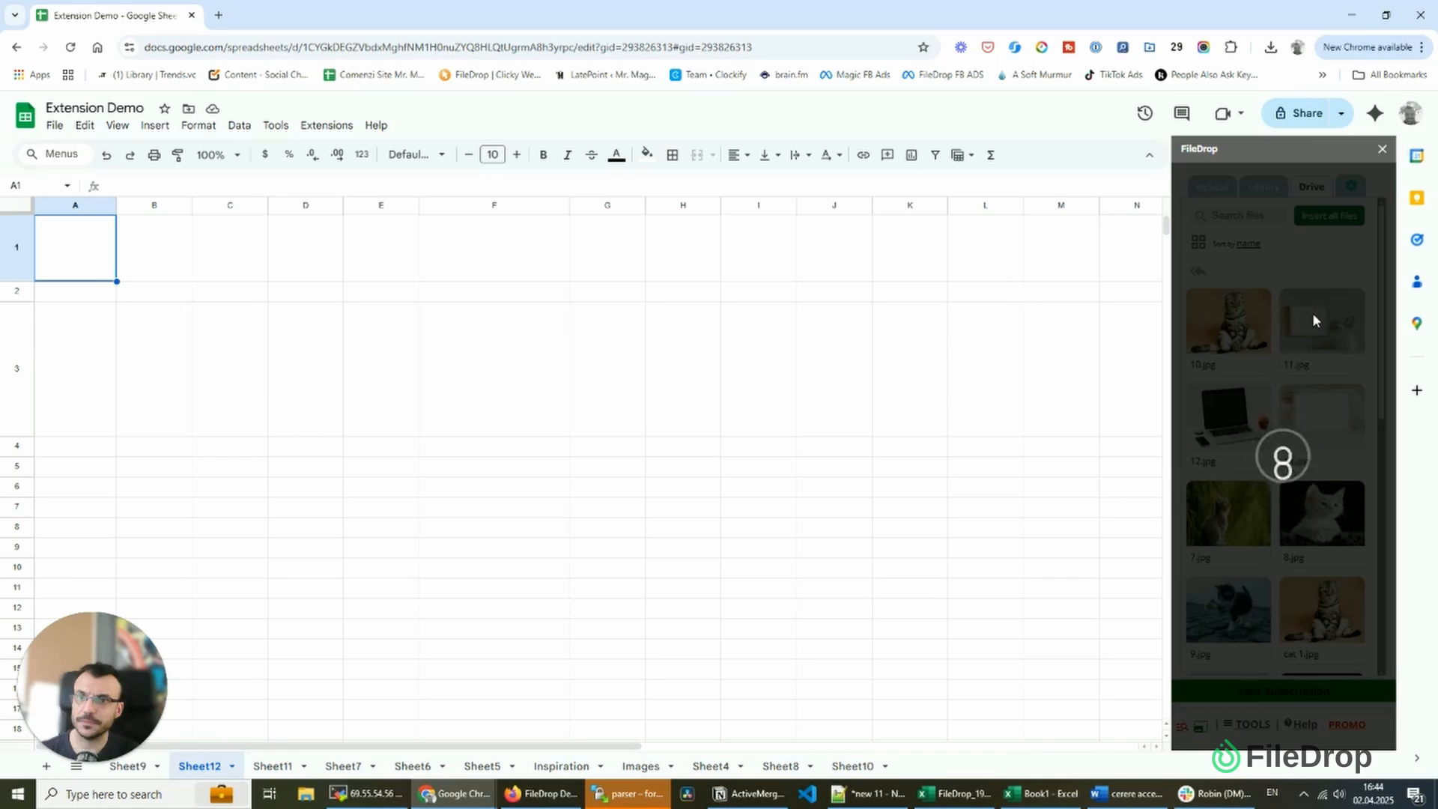
Insert all files of the open Drive folder into the sheet starting at A1, and check the resulting rows
scroll(1305, 443, down, 3)
scroll(1305, 443, down, 4)
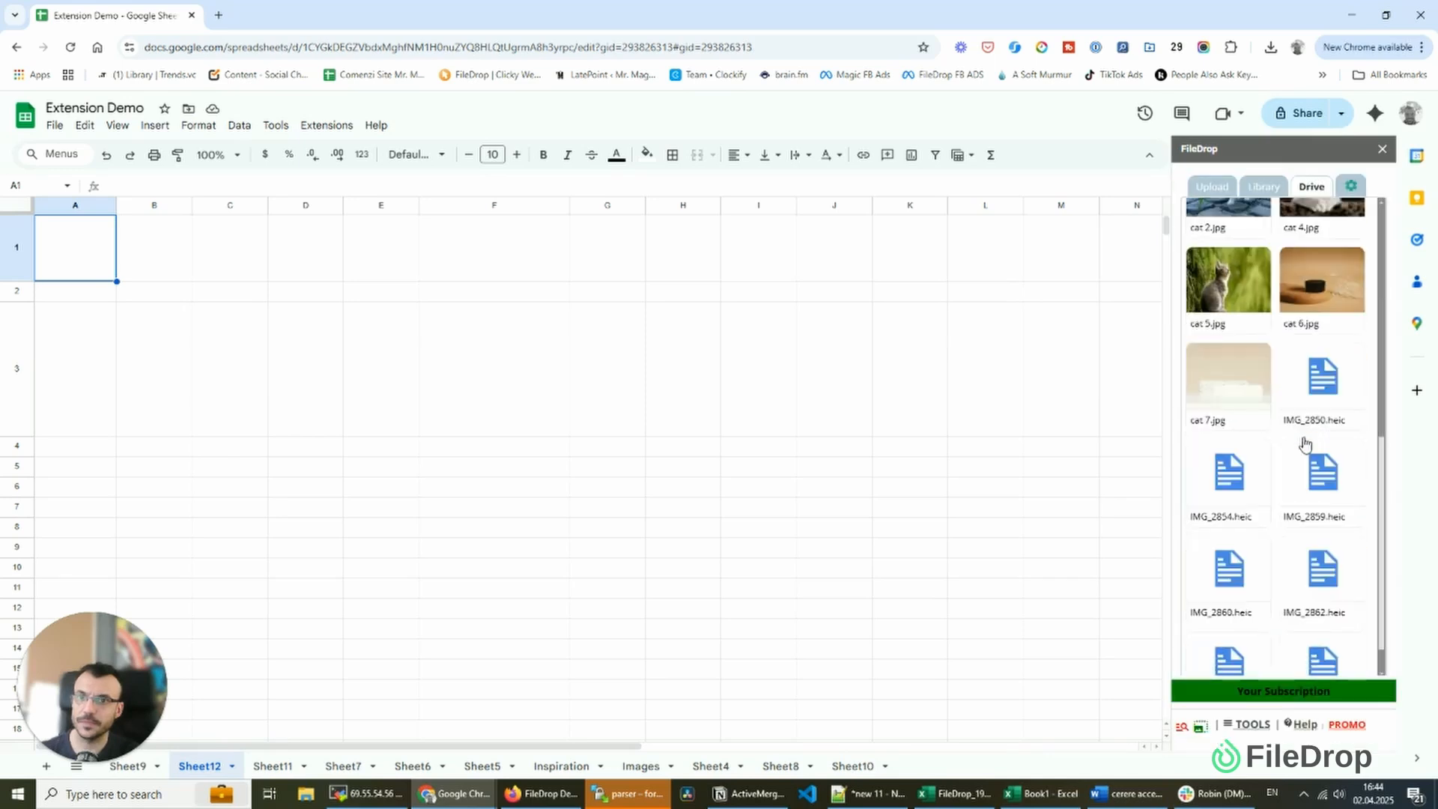
scroll(1304, 443, up, 8)
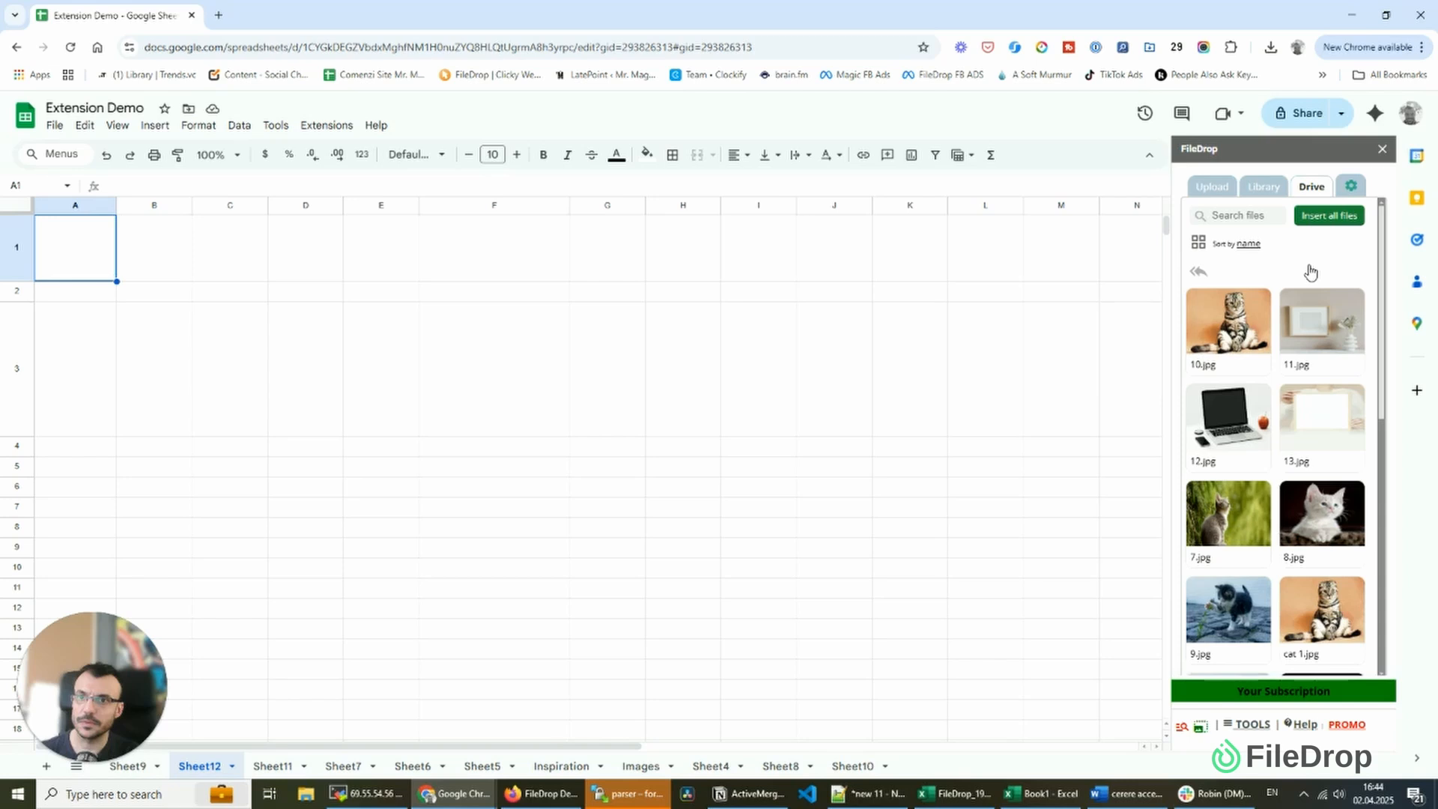
click(1340, 222)
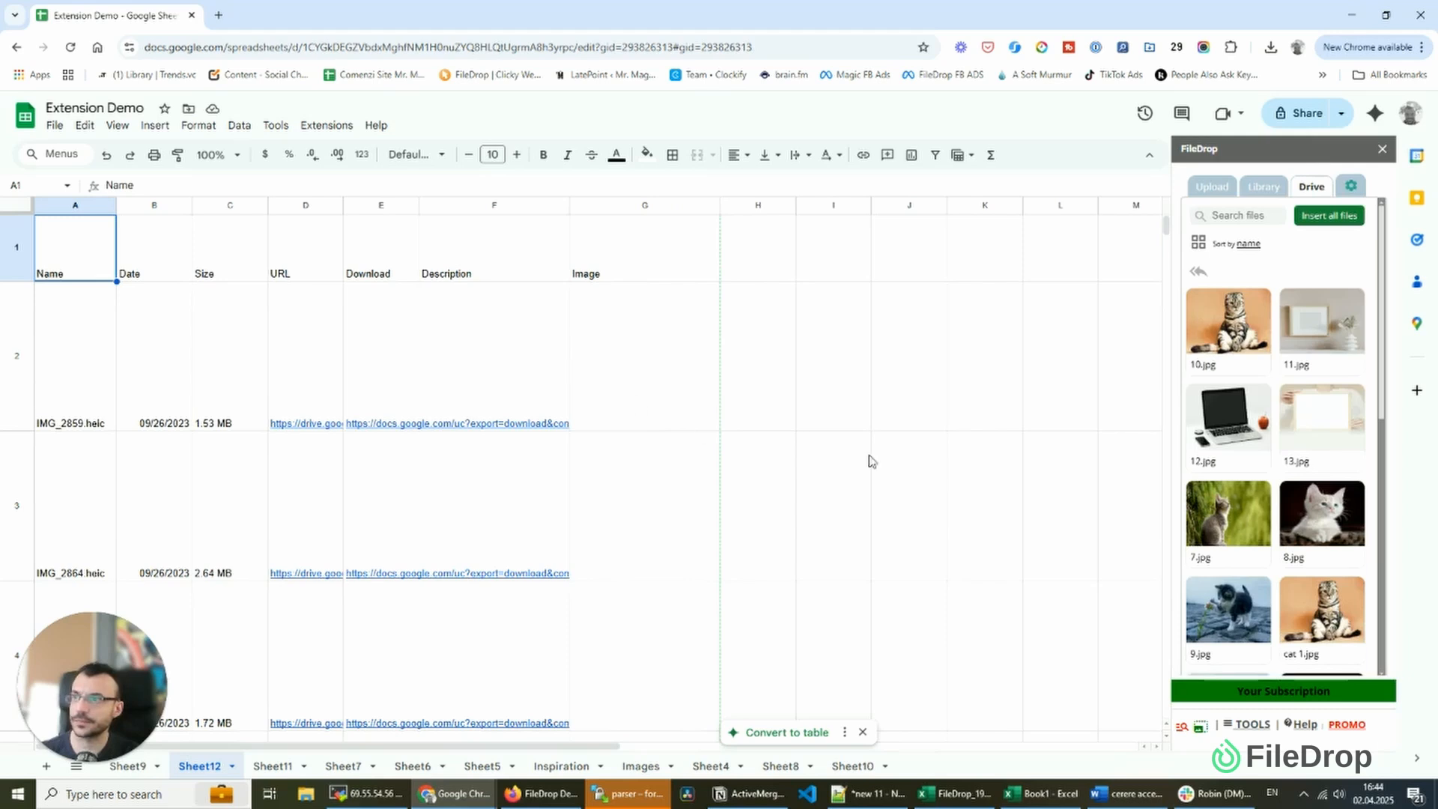
scroll(886, 451, down, 5)
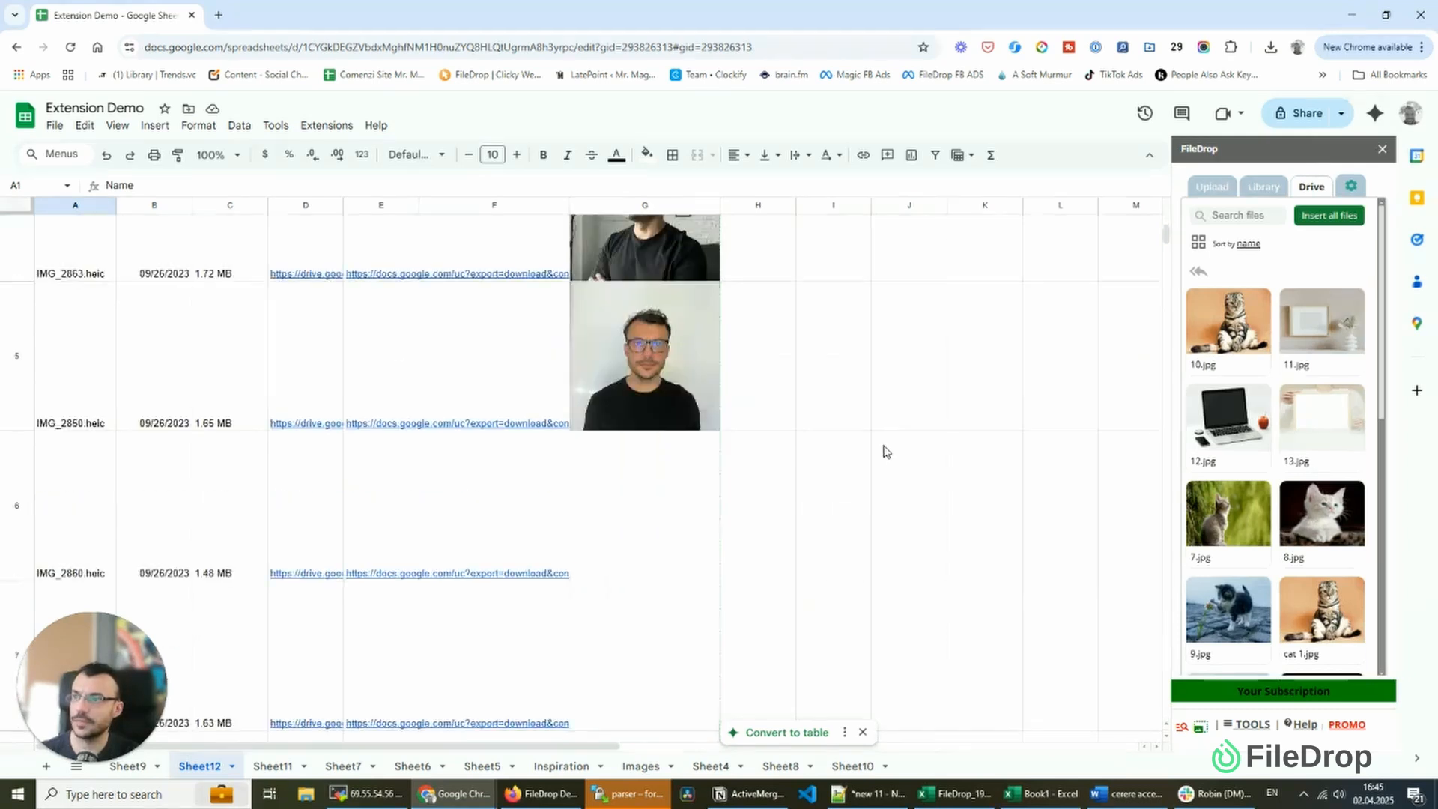
scroll(886, 451, up, 5)
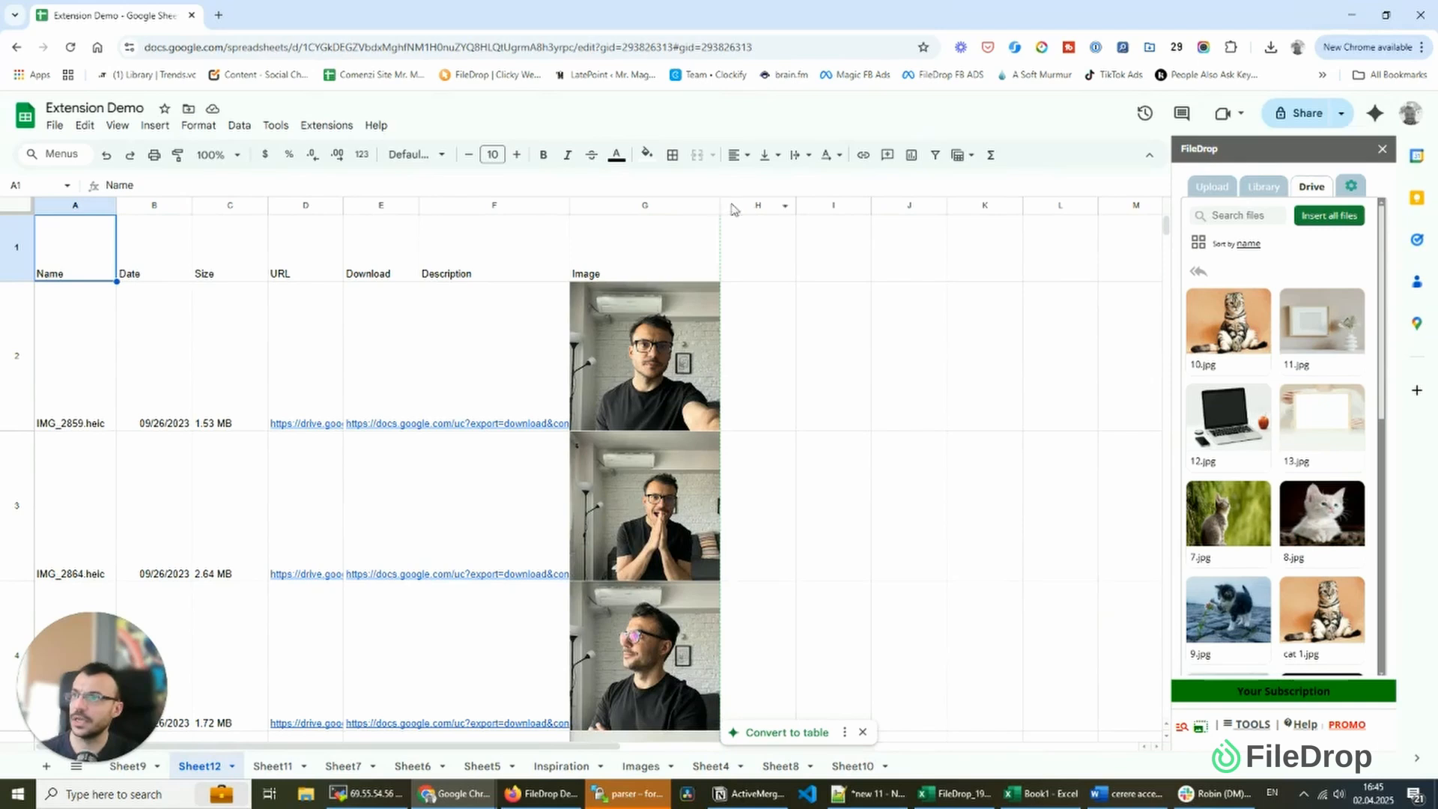
Try narrowing the Image column G, and undo the width change
drag(720, 204, 681, 204)
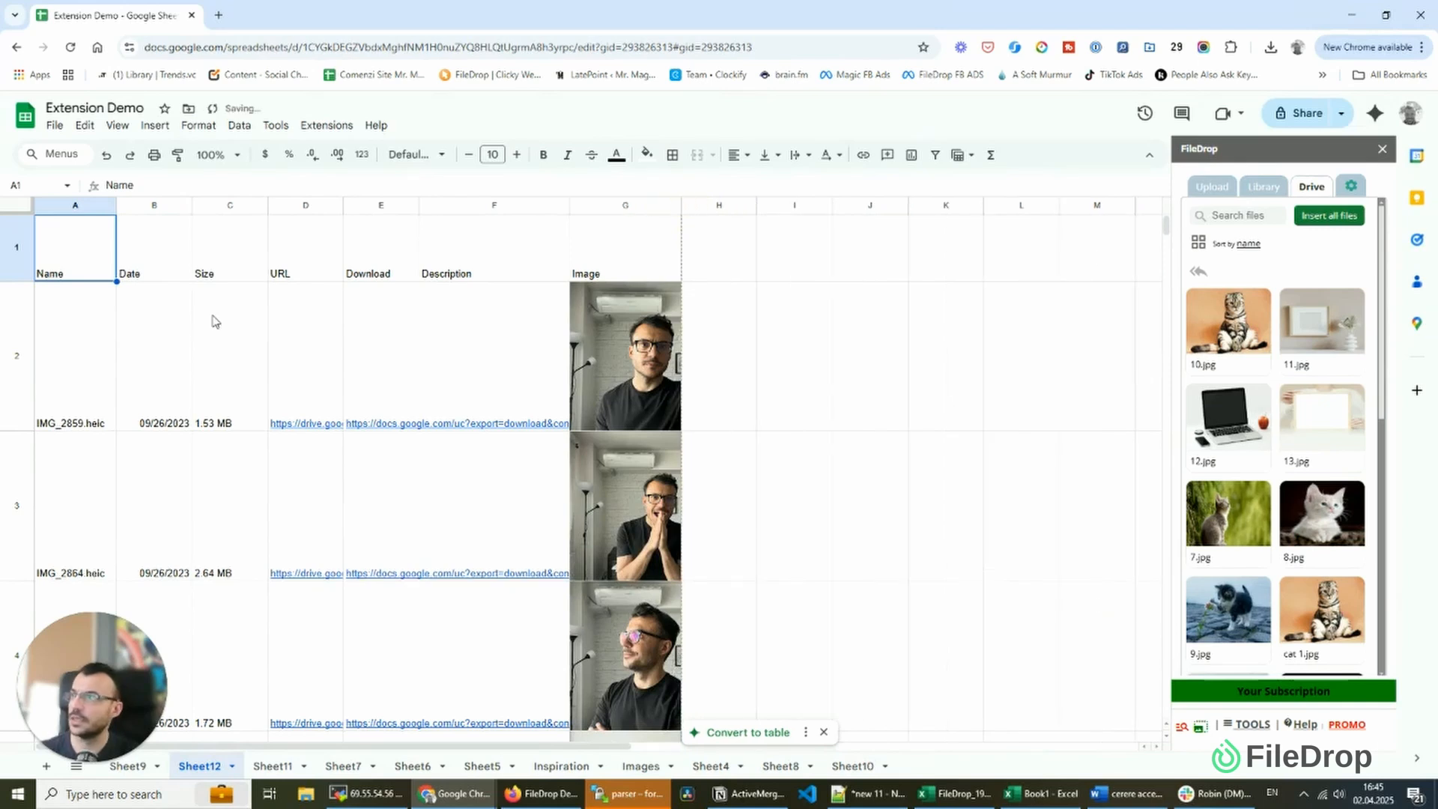
key(ctrl+z)
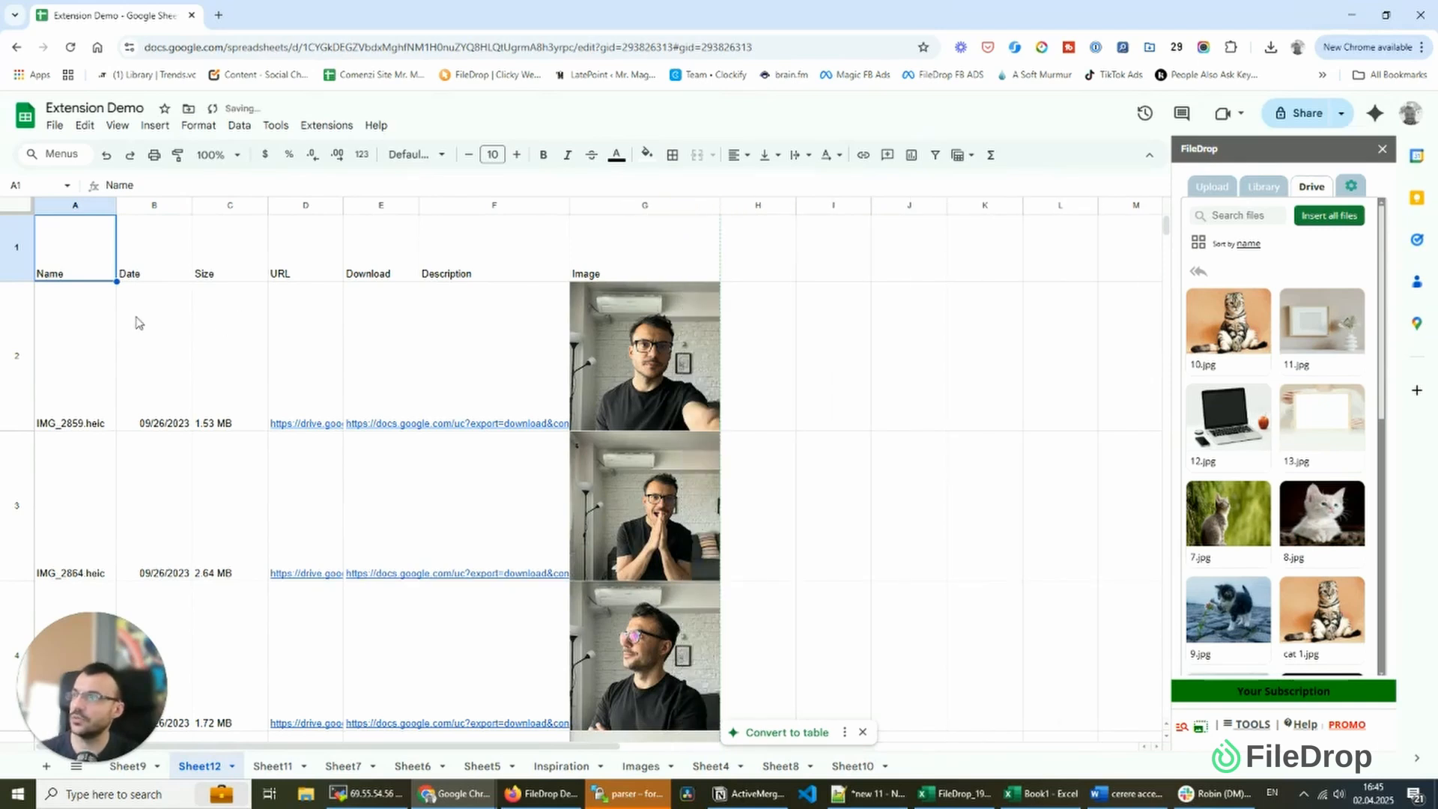
Select the whole sheet, shrink all rows to a low uniform height, and widen all columns to one equal, moderate width
click(24, 207)
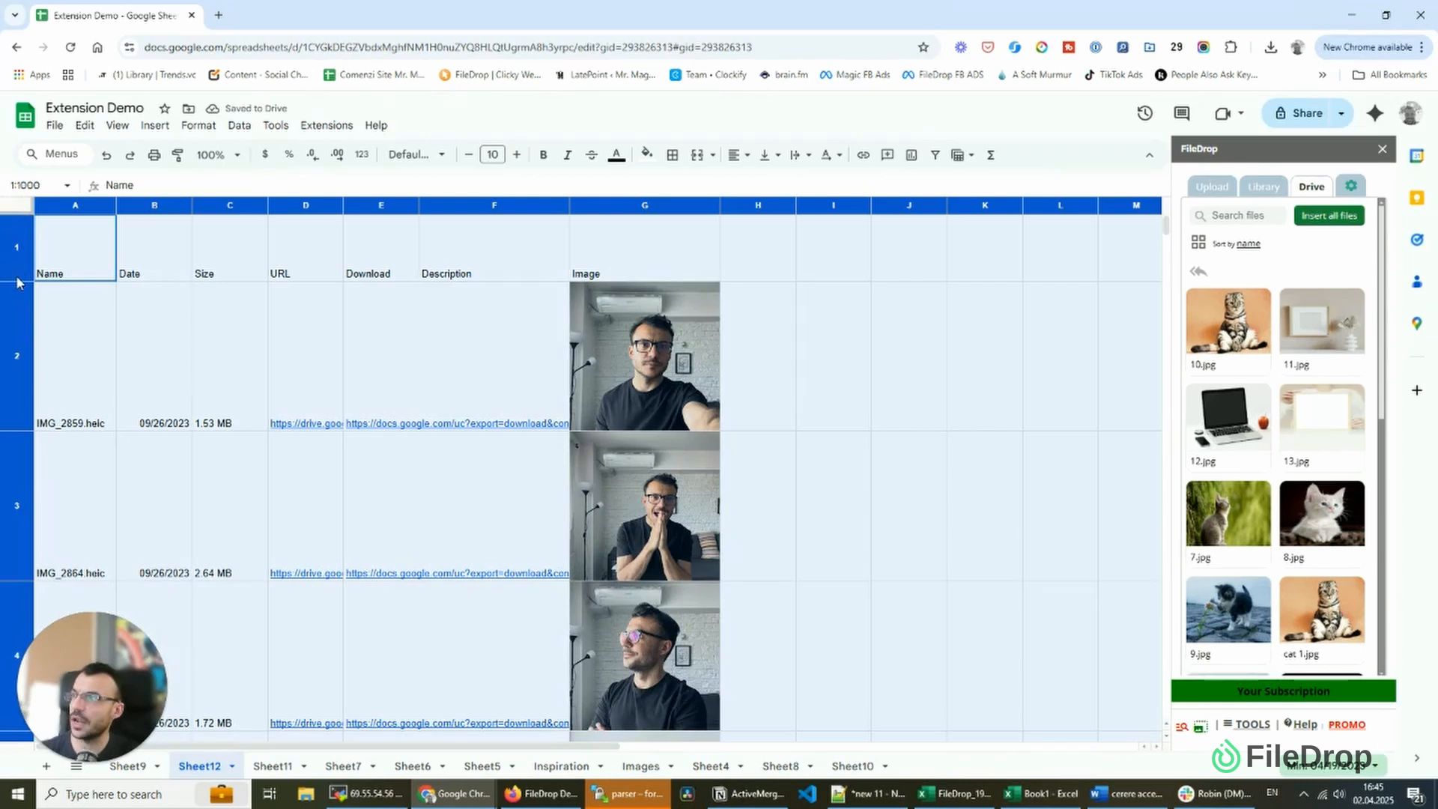
drag(15, 280, 17, 241)
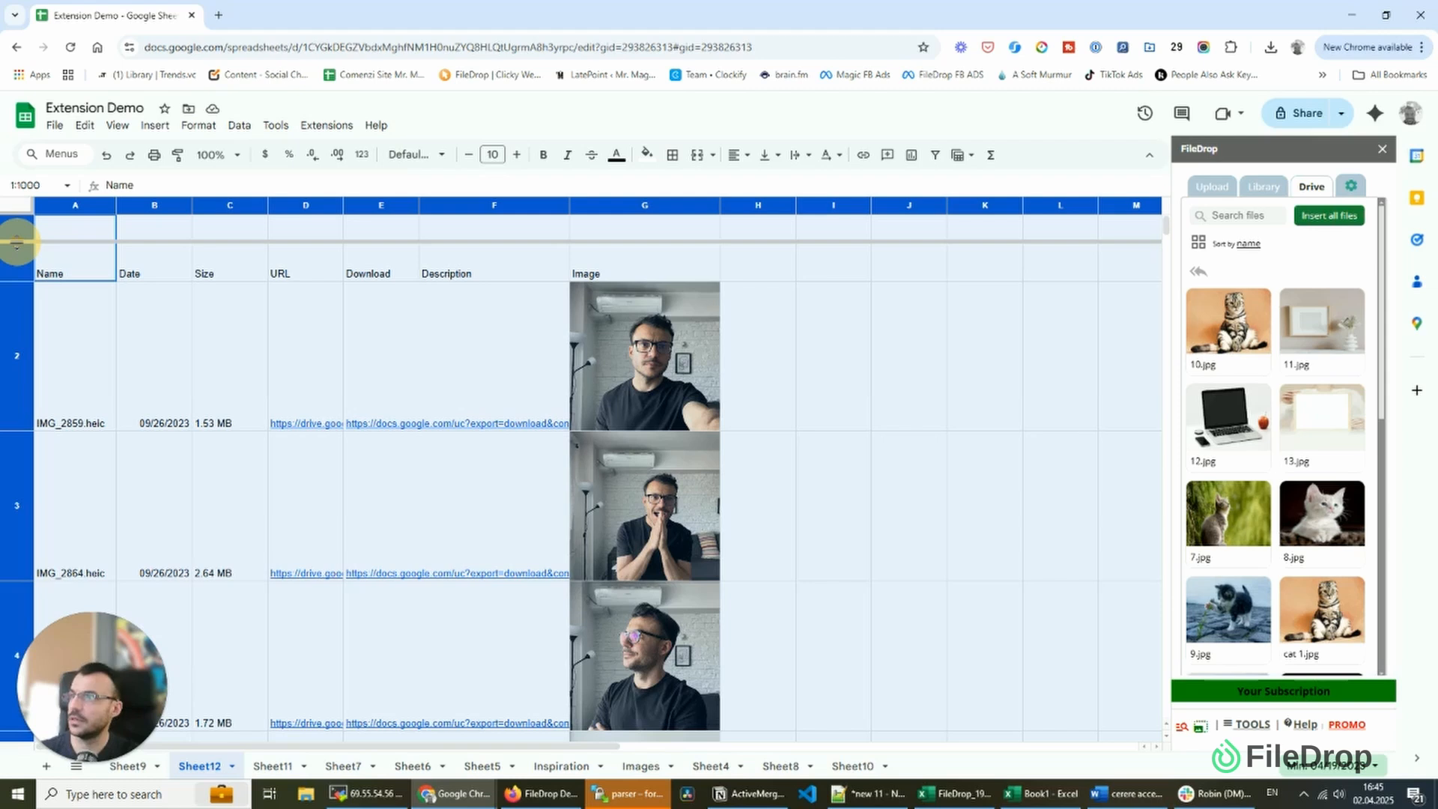
drag(16, 241, 16, 241)
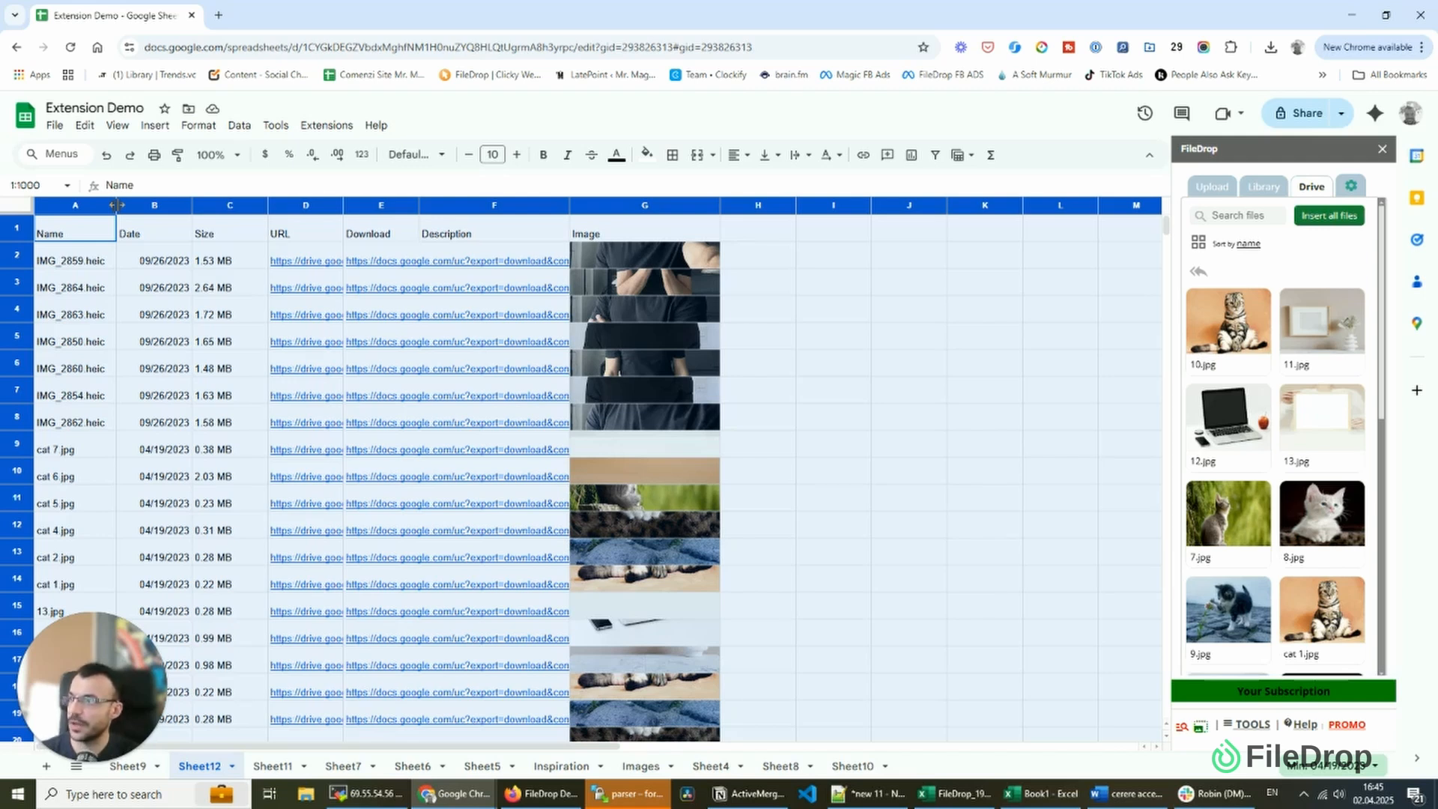
drag(116, 205, 162, 207)
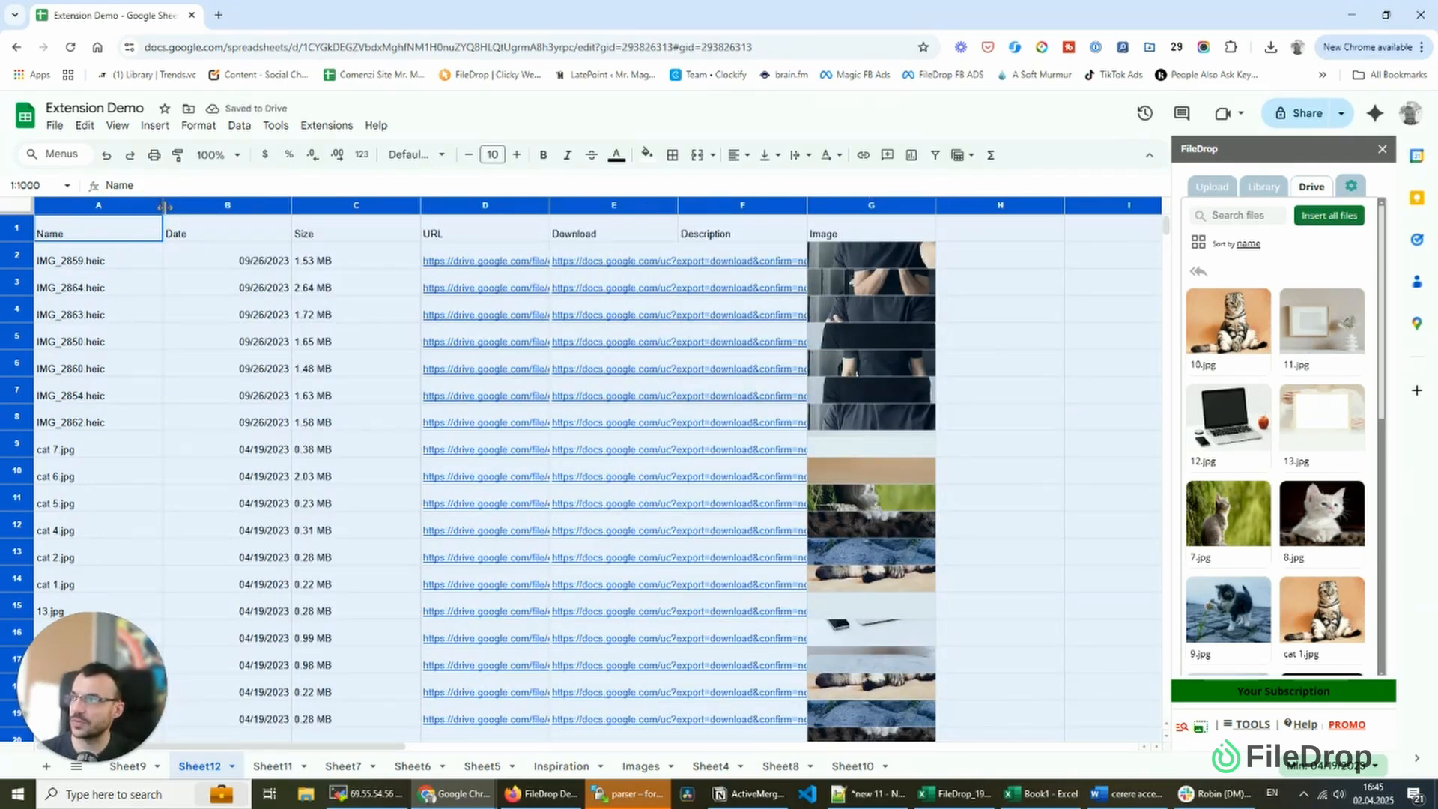
mouse_move(163, 207)
mouse_down()
mouse_move(120, 207)
mouse_move(142, 208)
mouse_up()
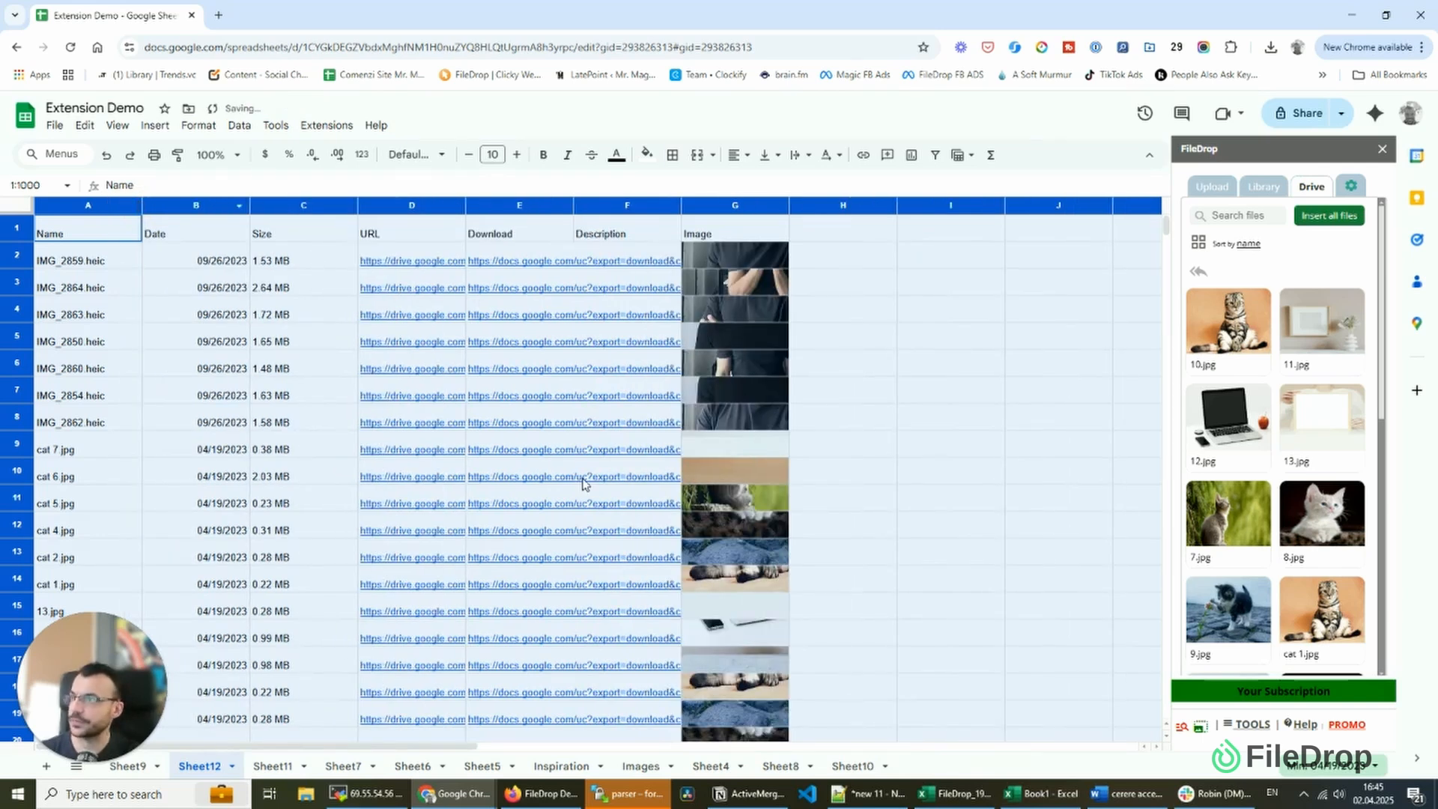
Look through the inserted file rows, and increase the height of all rows to roughly match the width of the Image column
scroll(583, 483, down, 10)
scroll(580, 483, up, 8)
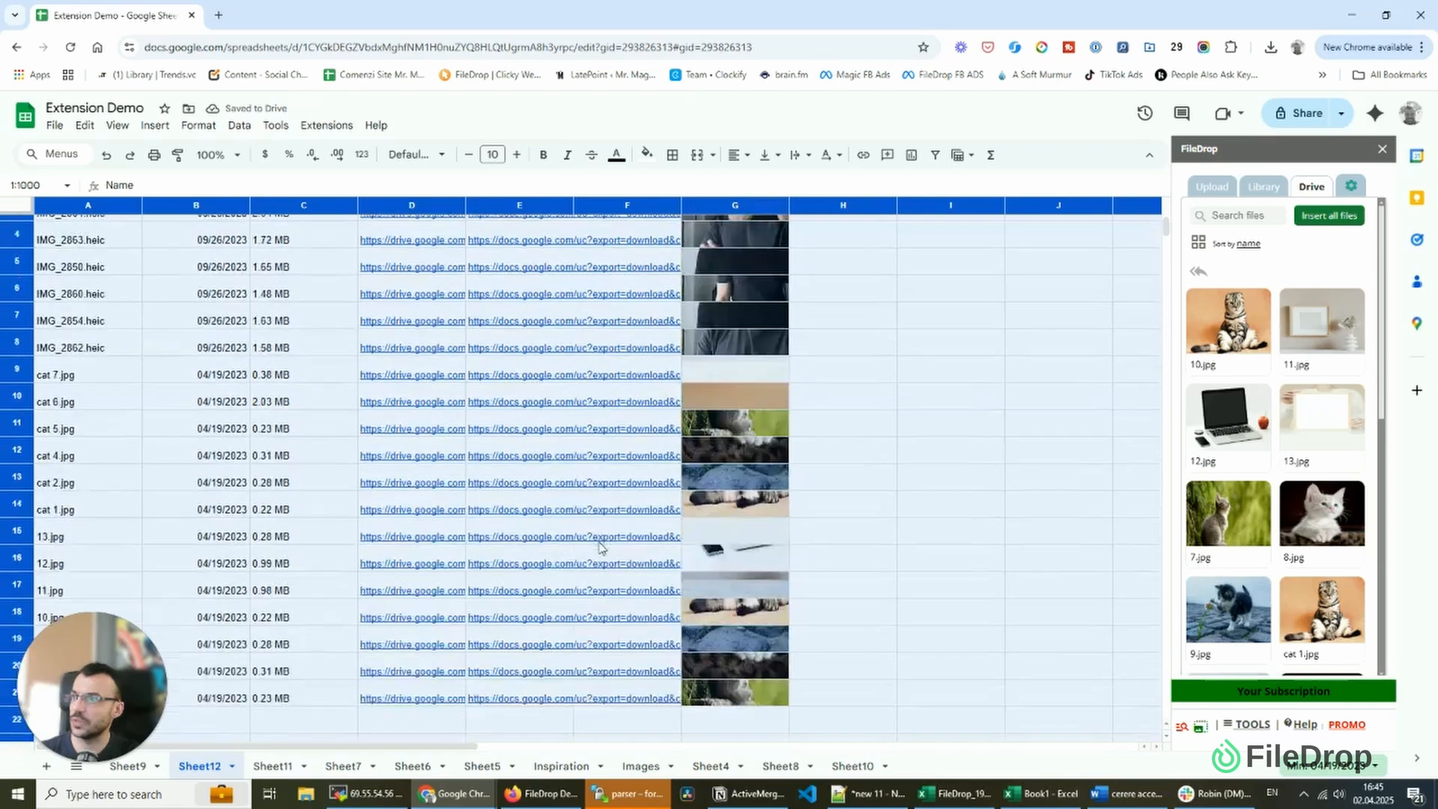
scroll(599, 547, up, 1)
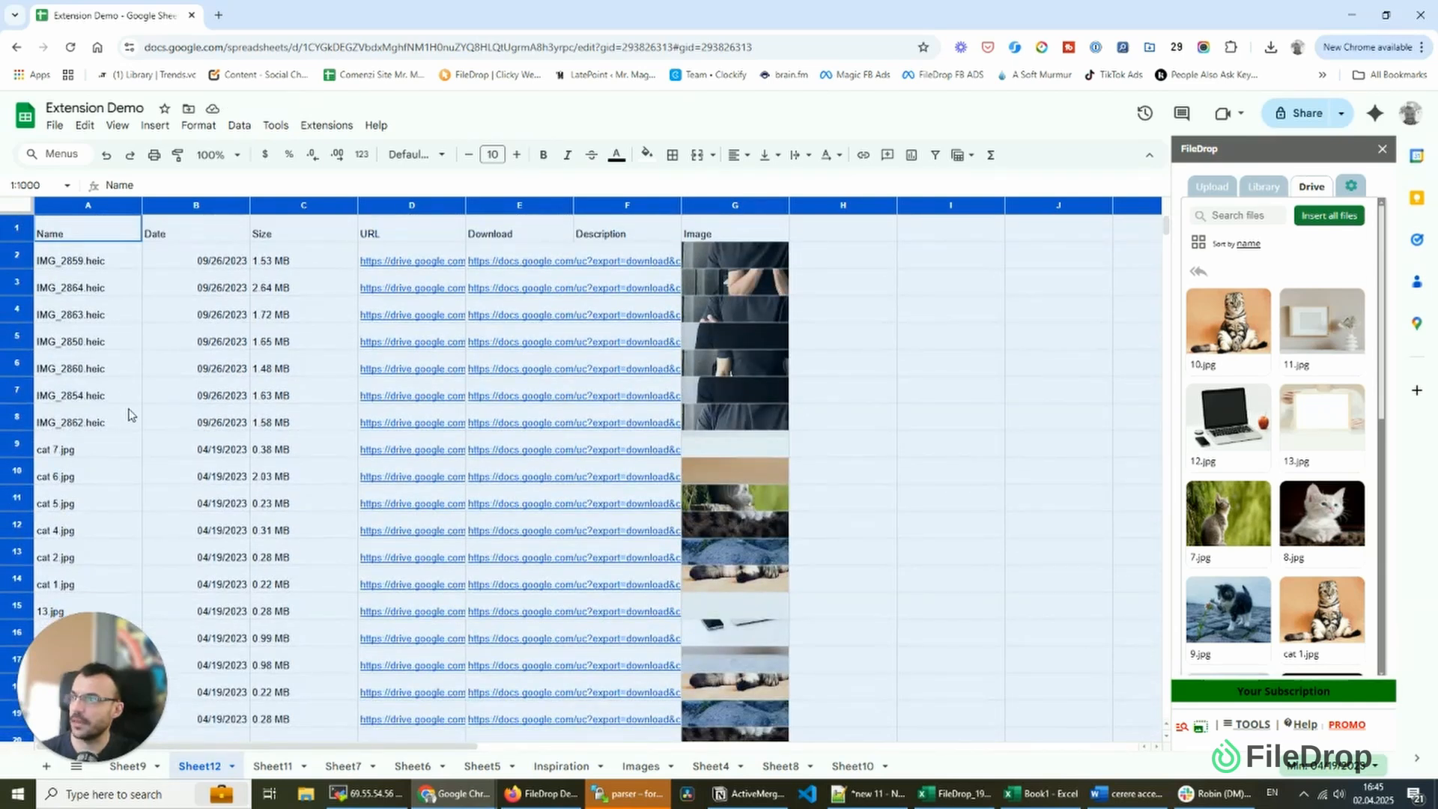
scroll(477, 522, down, 5)
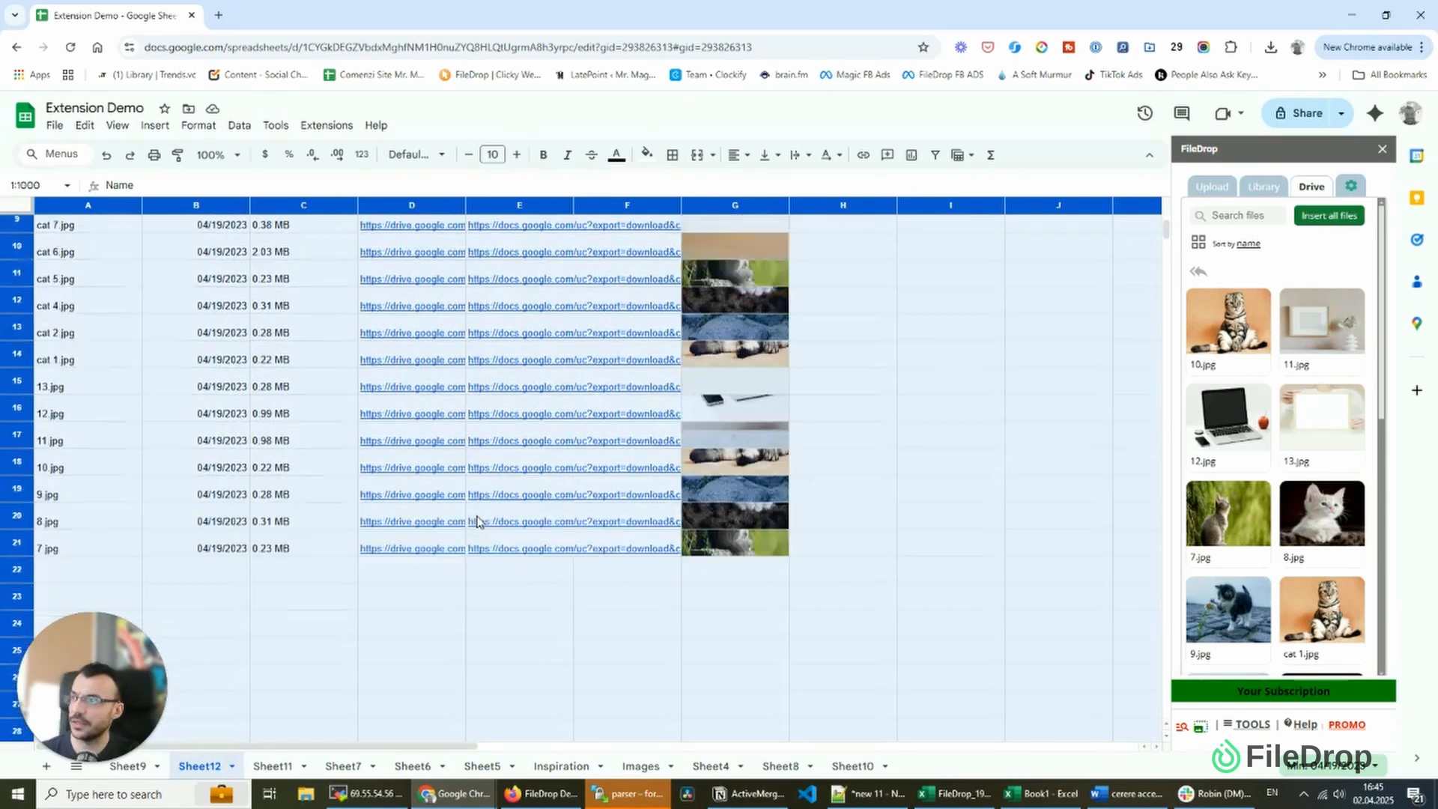
scroll(477, 522, up, 5)
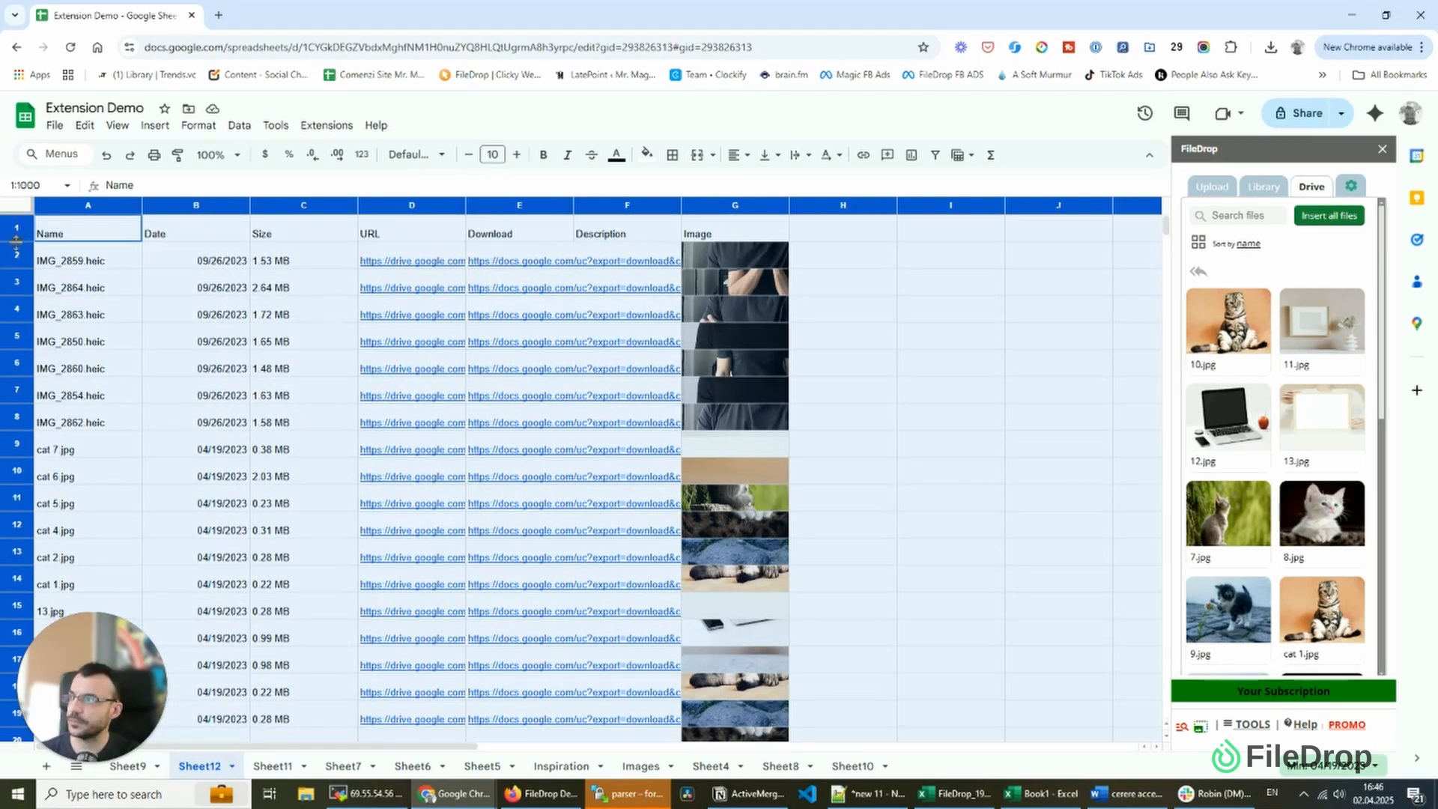
drag(16, 241, 15, 322)
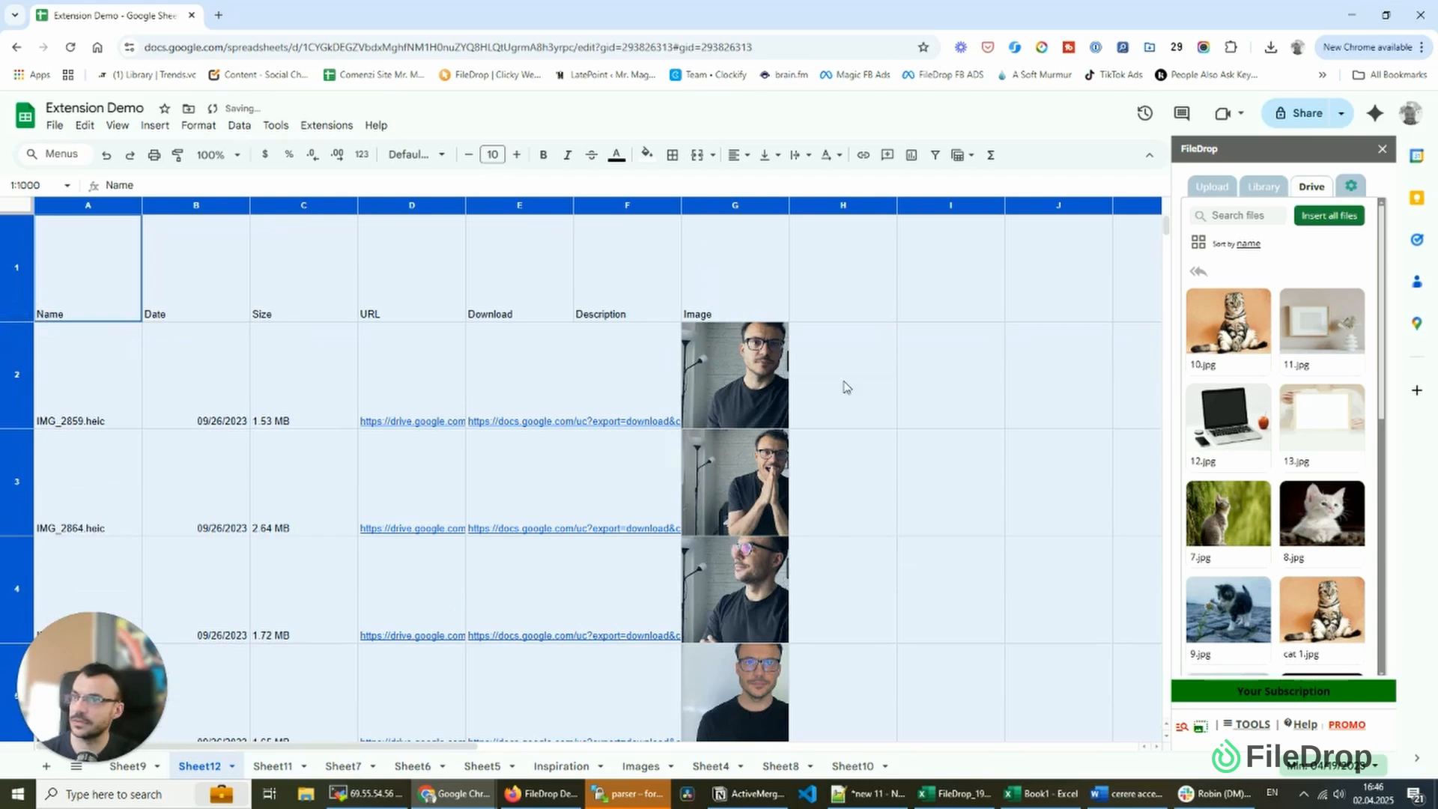
Run Embed Images in Cells from FileDrop's settings, acknowledge the notice, and select cell G2 to check its image
click(1350, 185)
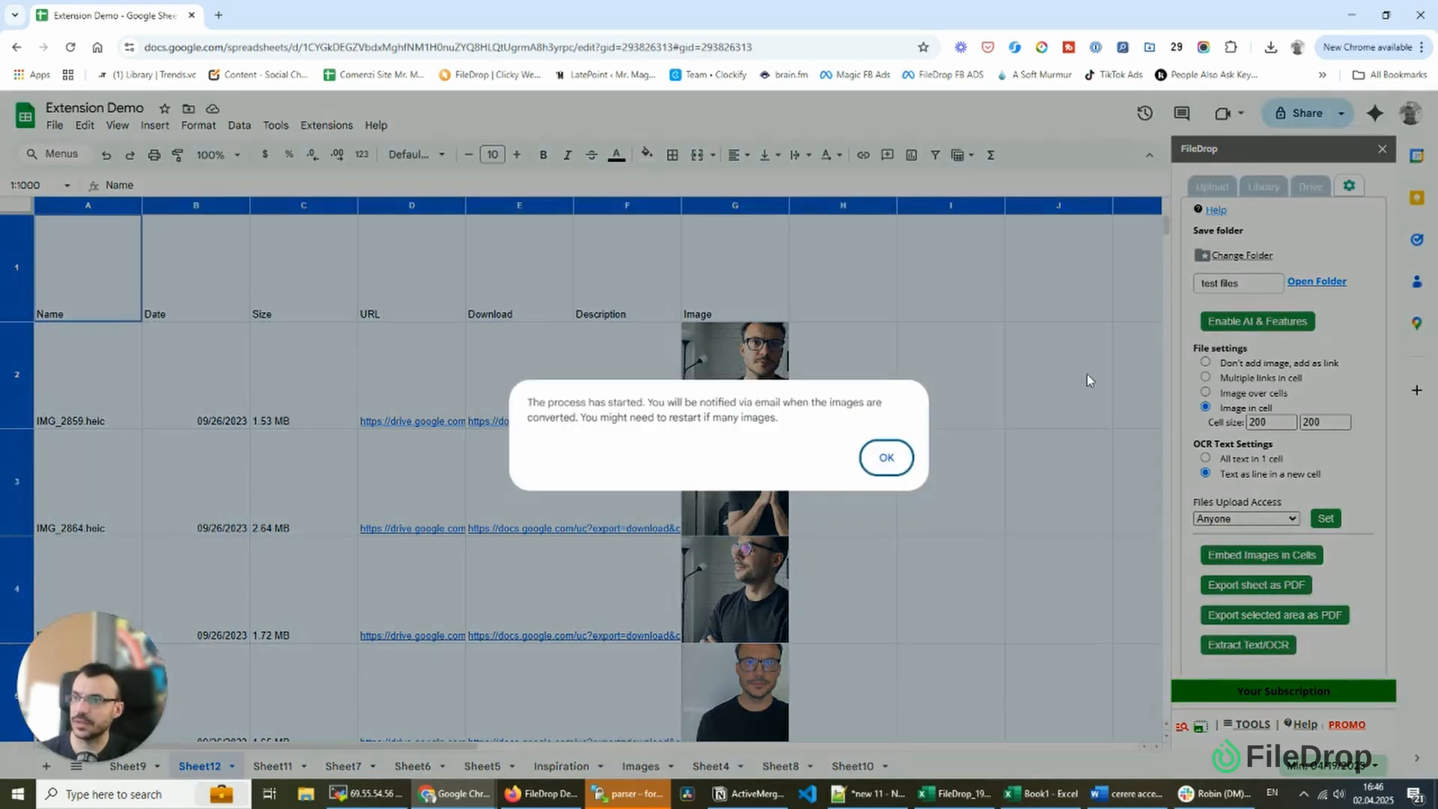
click(885, 460)
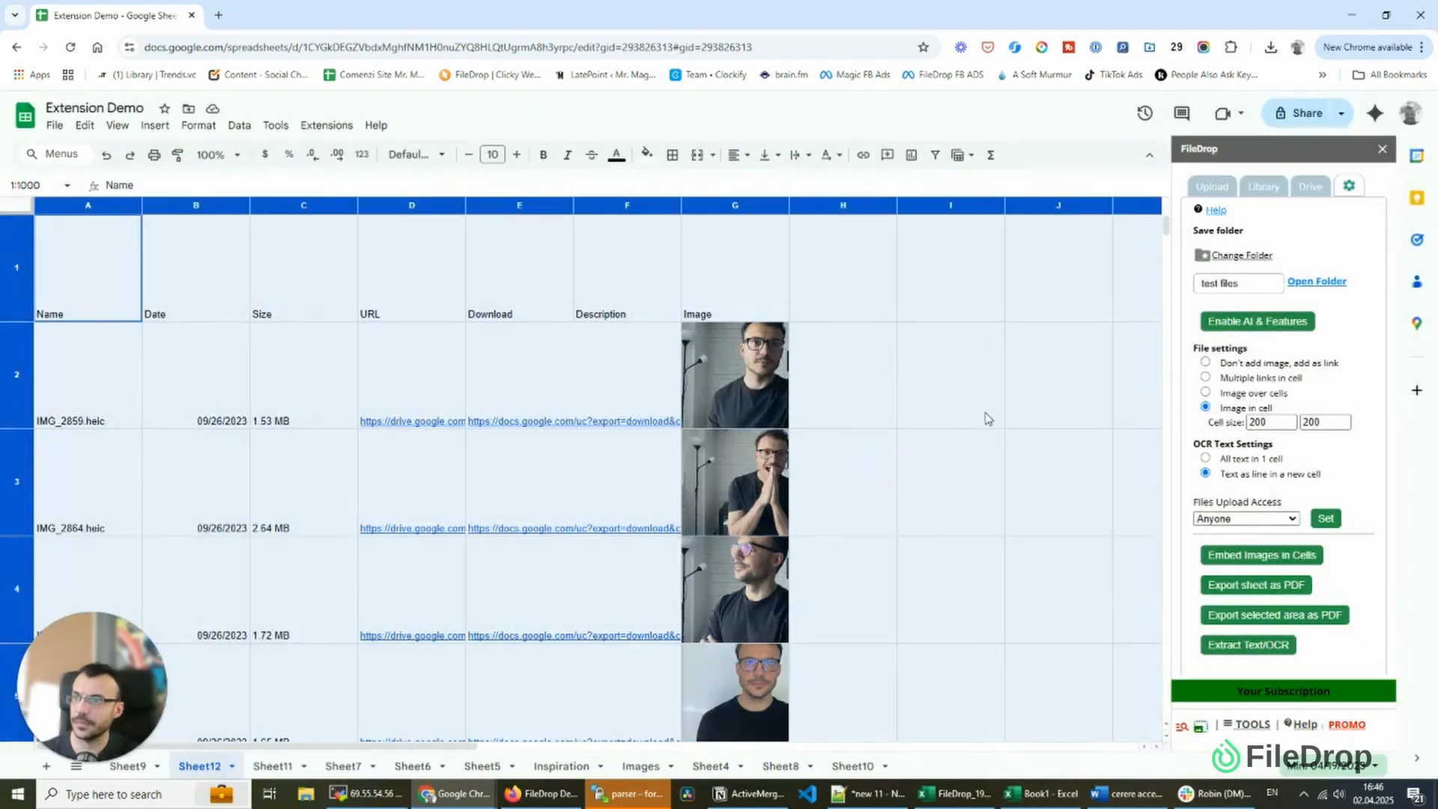
scroll(974, 412, down, 5)
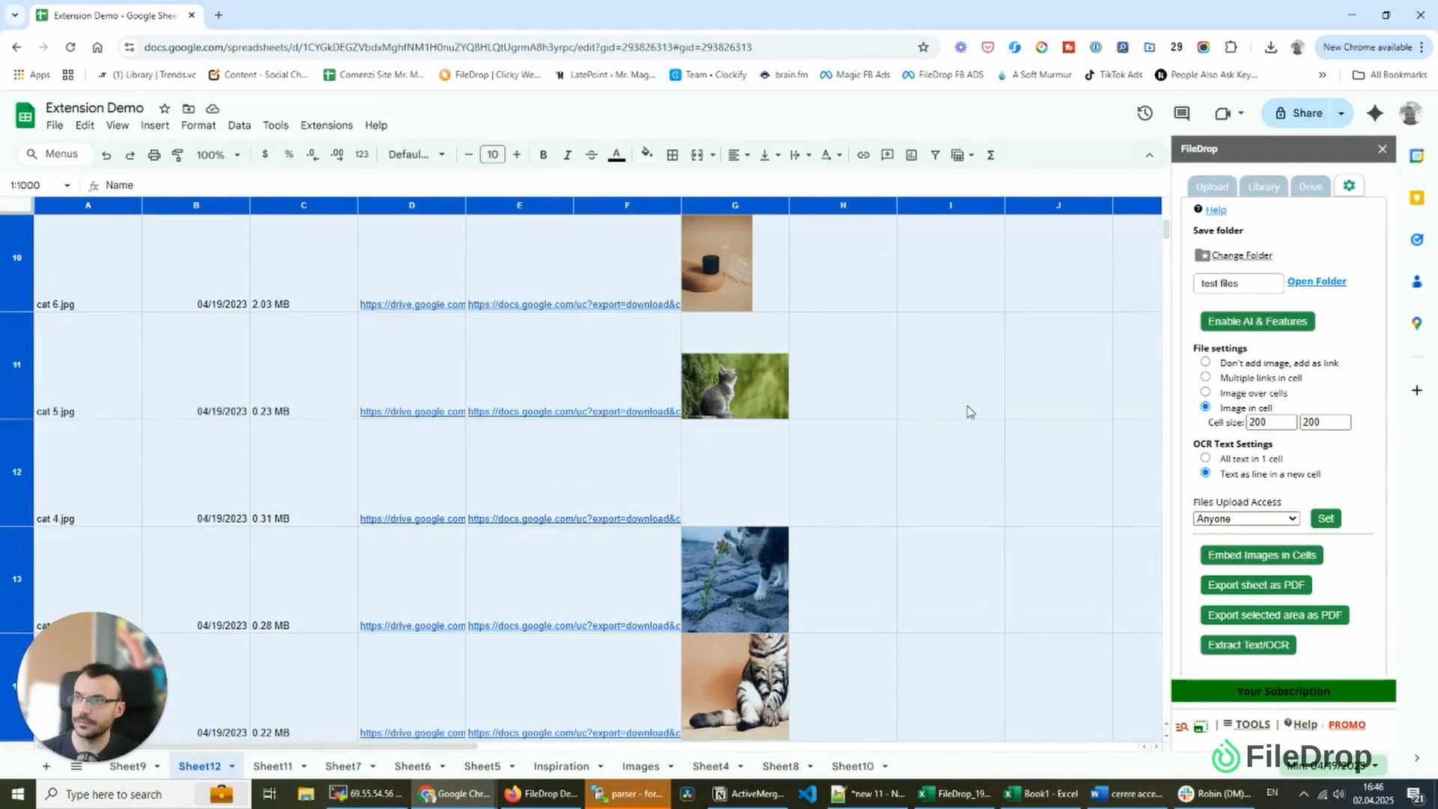
scroll(970, 411, up, 5)
scroll(970, 411, up, 3)
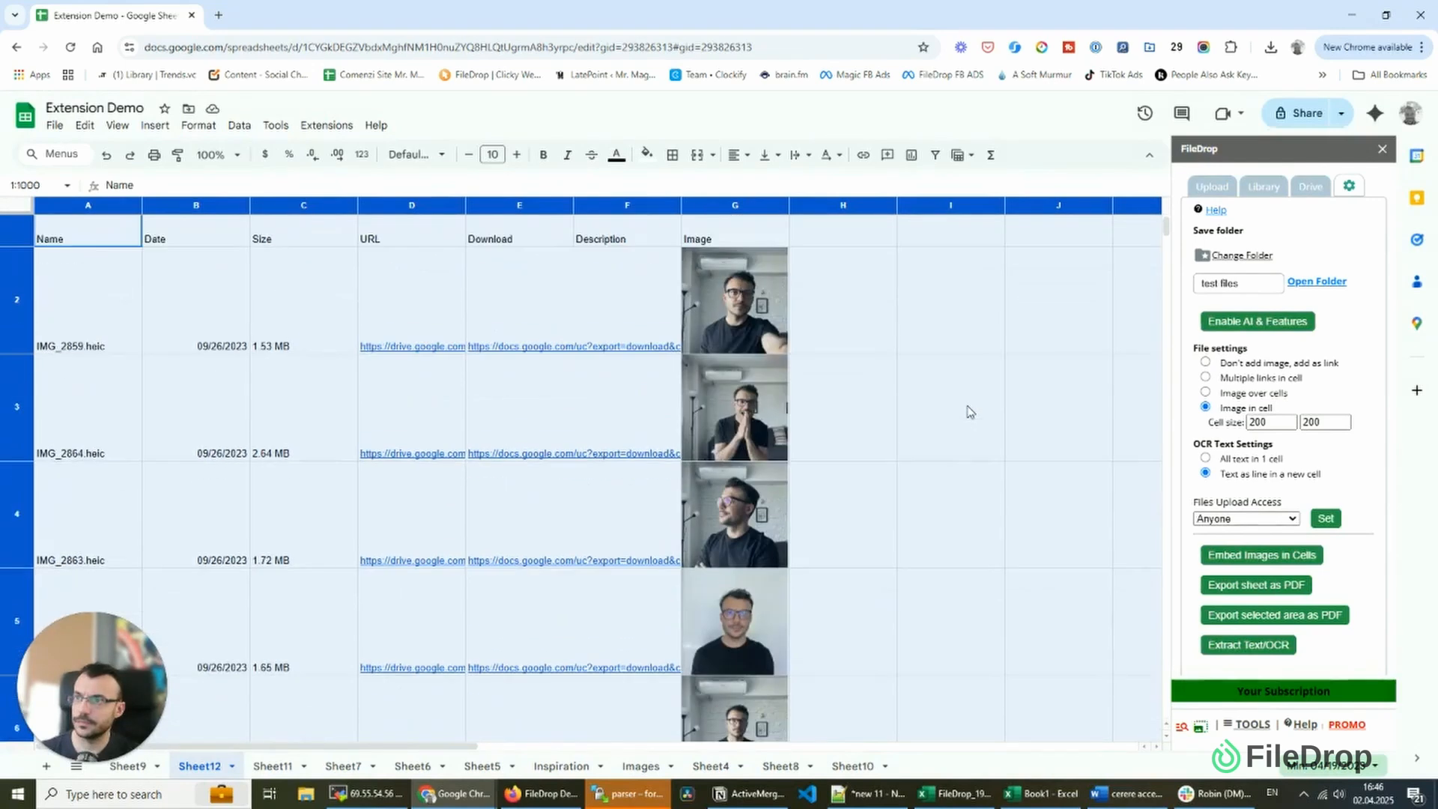
click(749, 374)
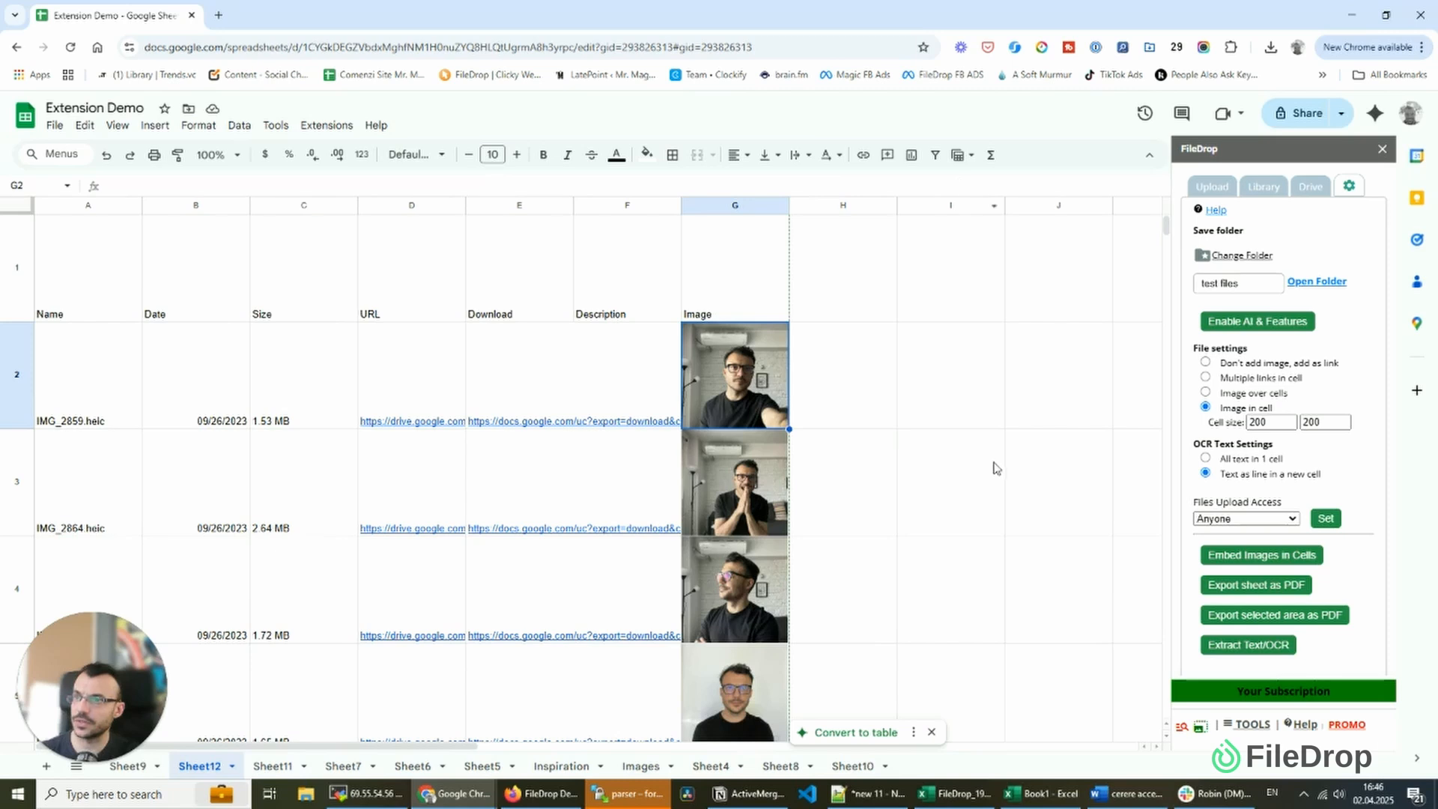
Examine the embedded images in column G down to the last file row, and select cell G21 to check its image
scroll(996, 468, down, 10)
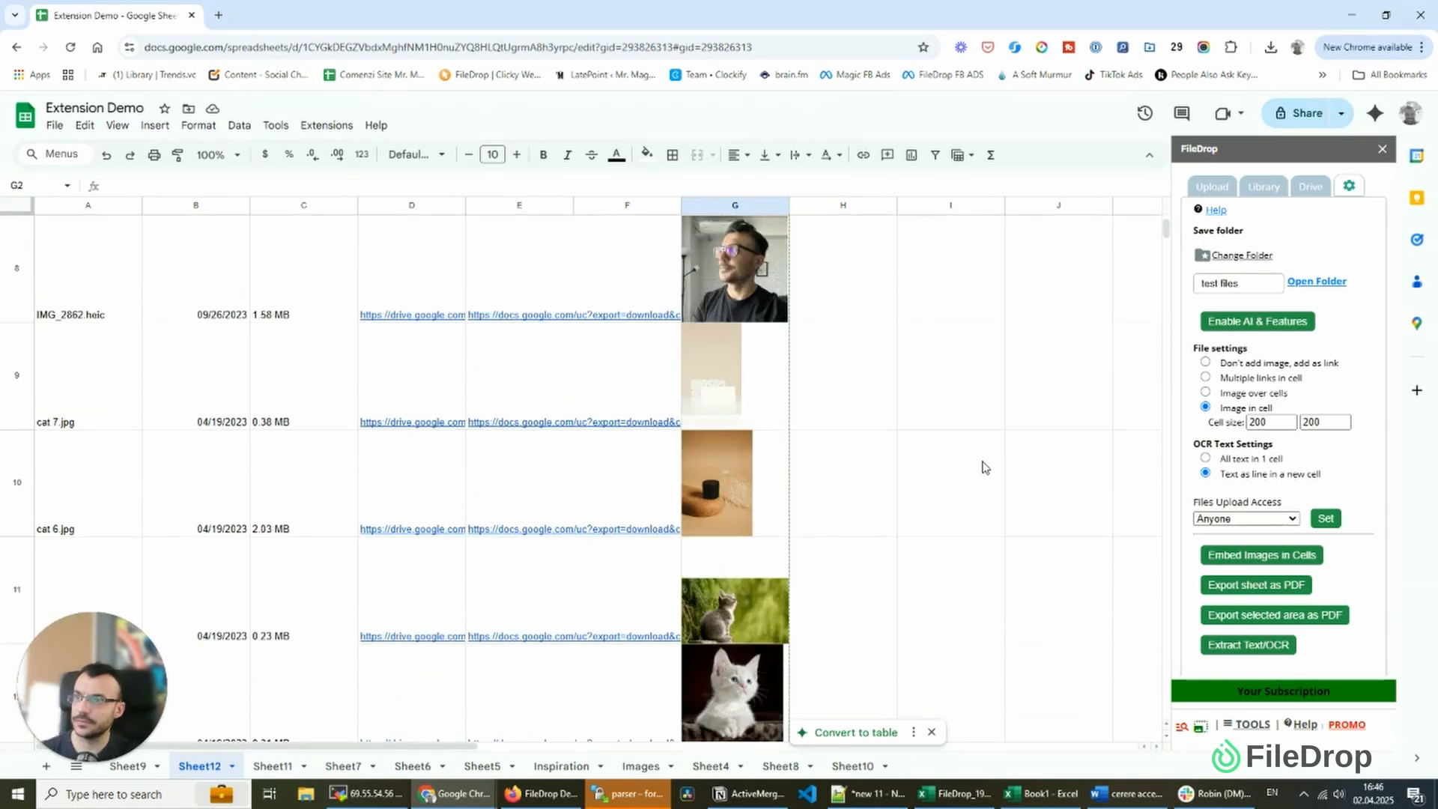
scroll(989, 468, down, 5)
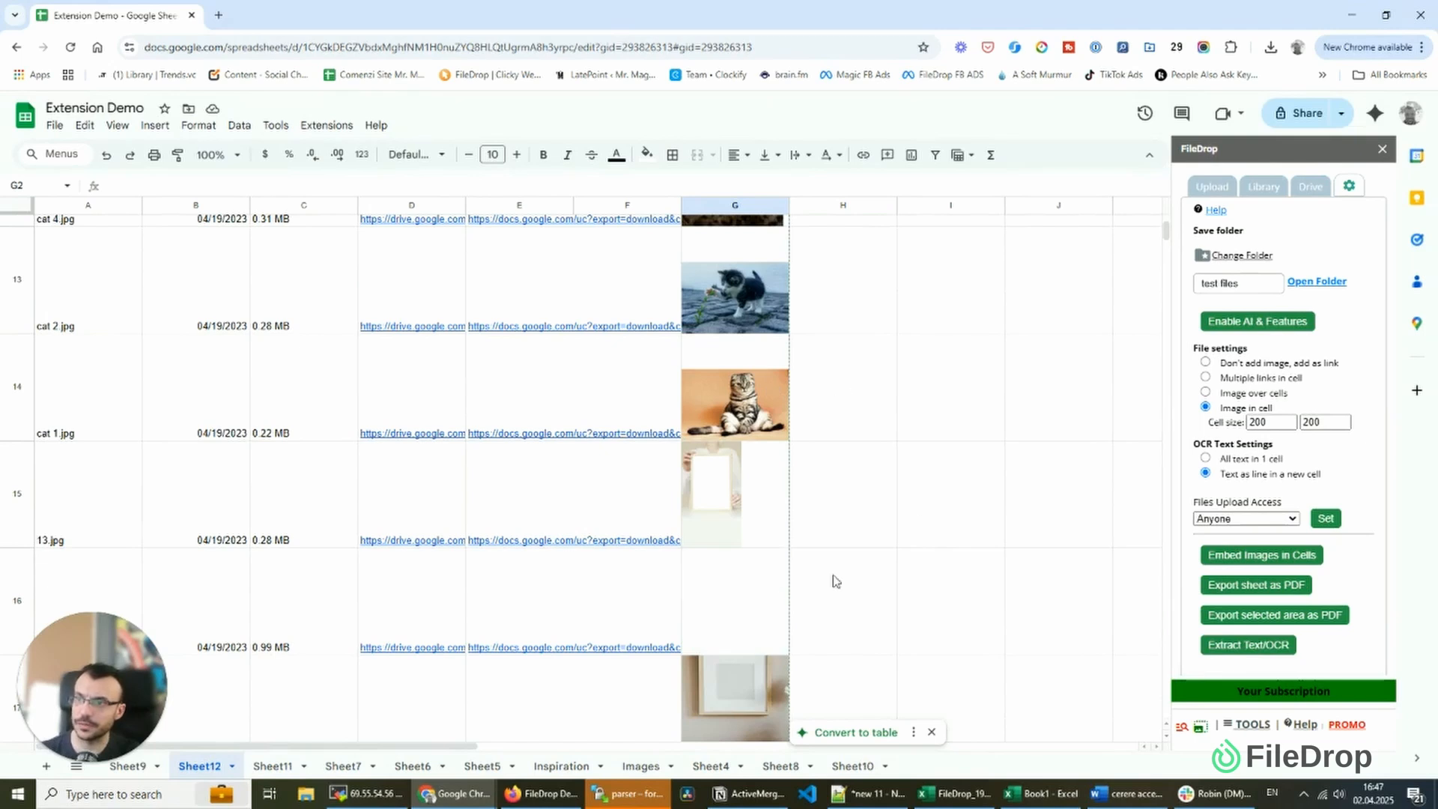
scroll(920, 516, down, 2)
scroll(920, 516, down, 2)
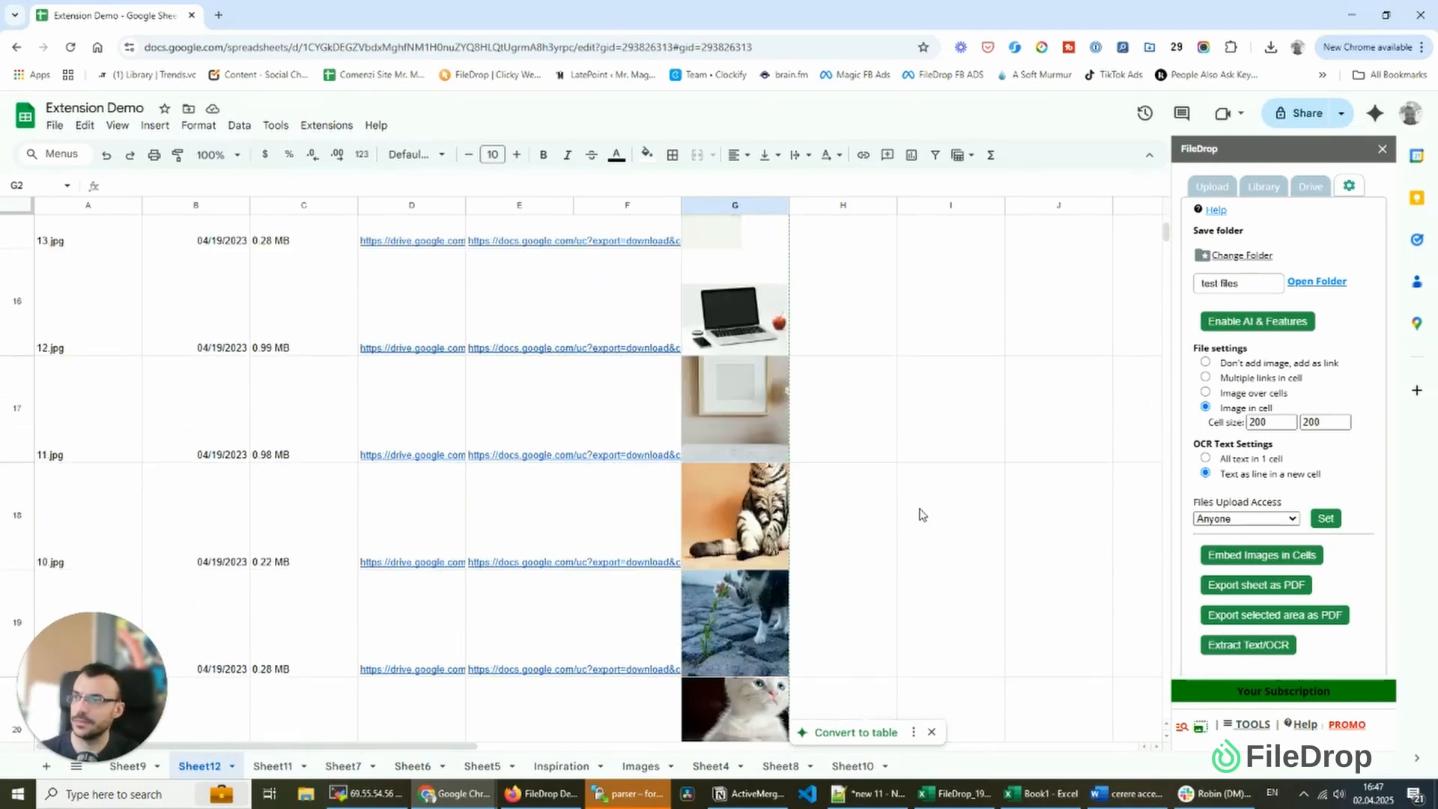
scroll(921, 514, down, 3)
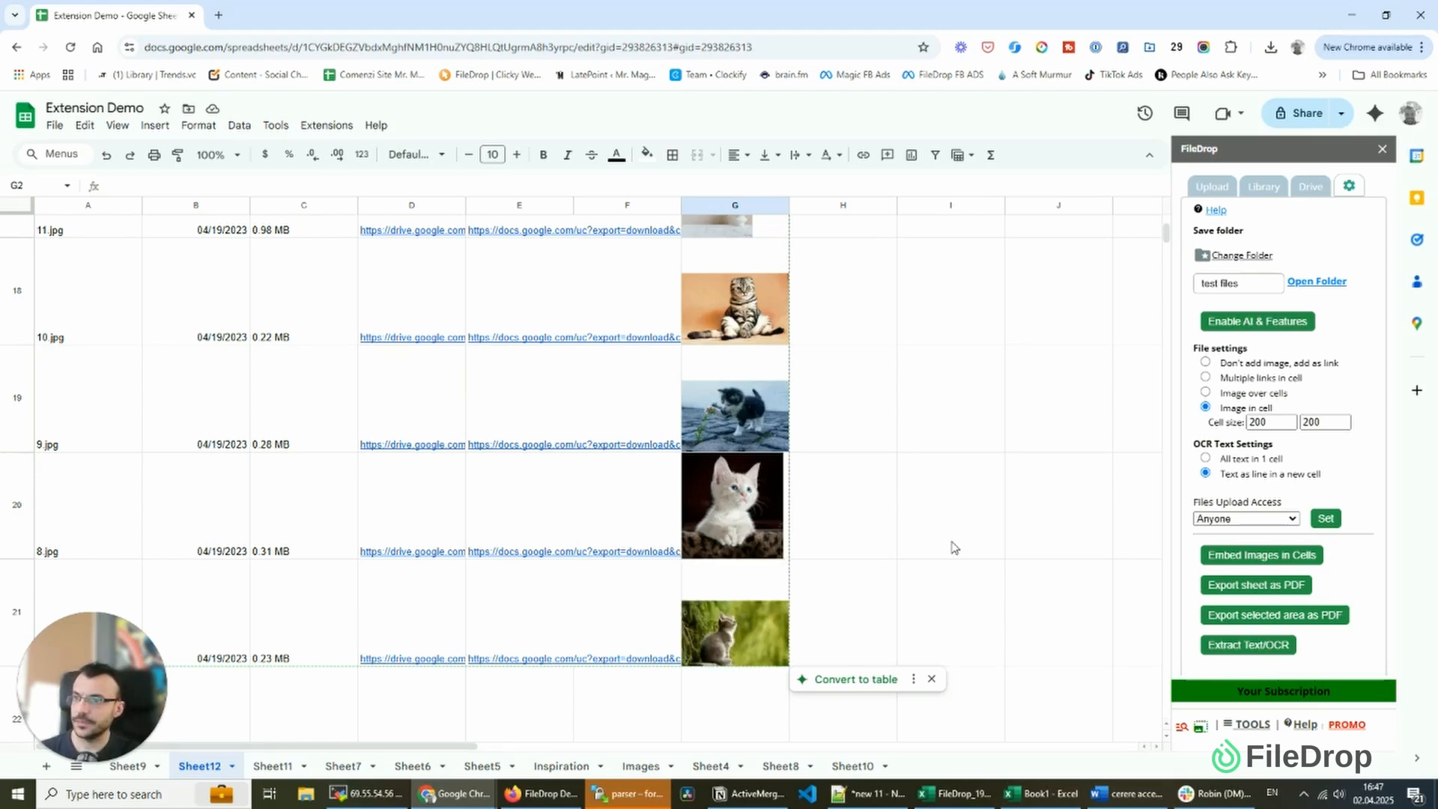
scroll(925, 567, up, 1)
click(708, 704)
scroll(849, 533, up, 20)
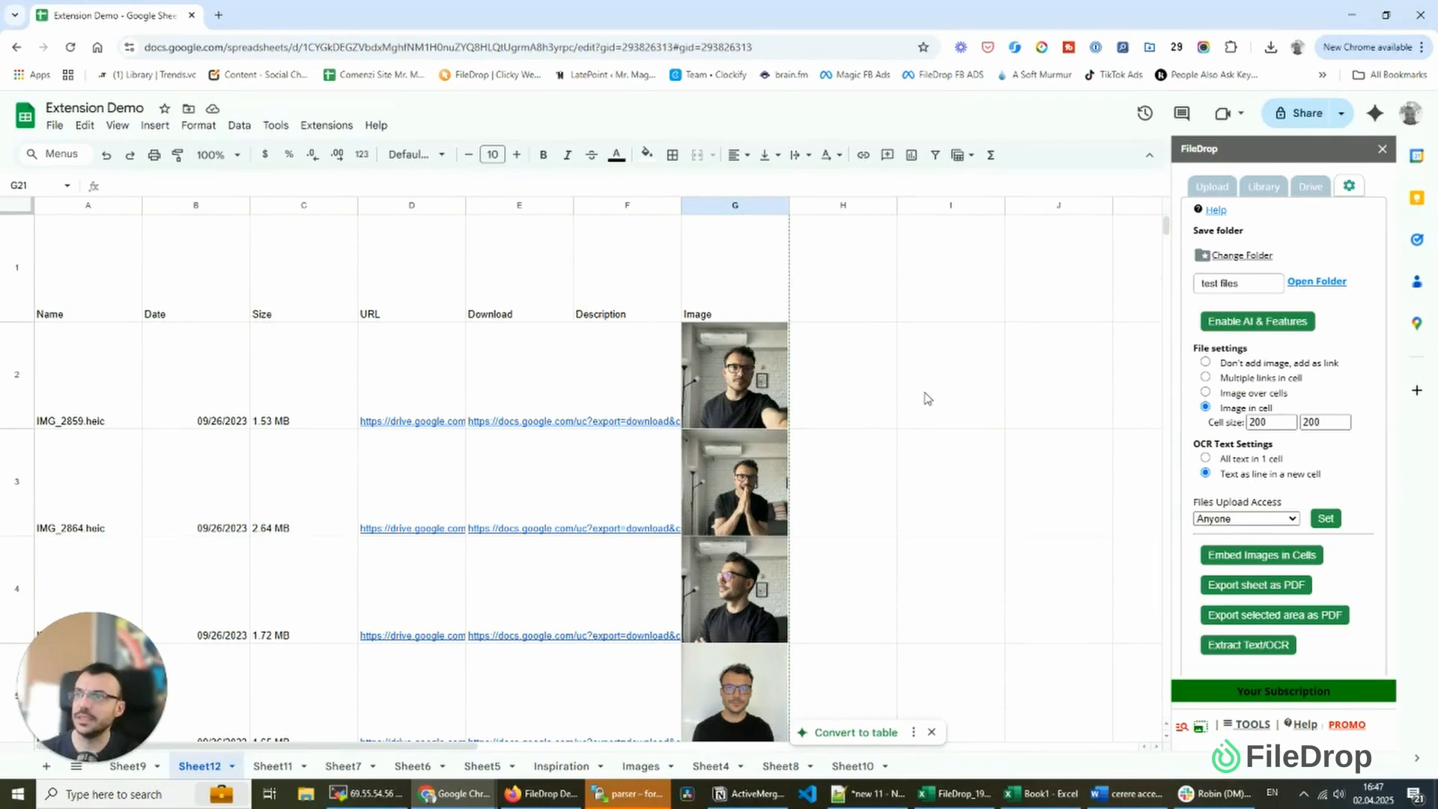
Select the whole sheet and resize all columns and rows together to see how the embedded images scale
click(16, 205)
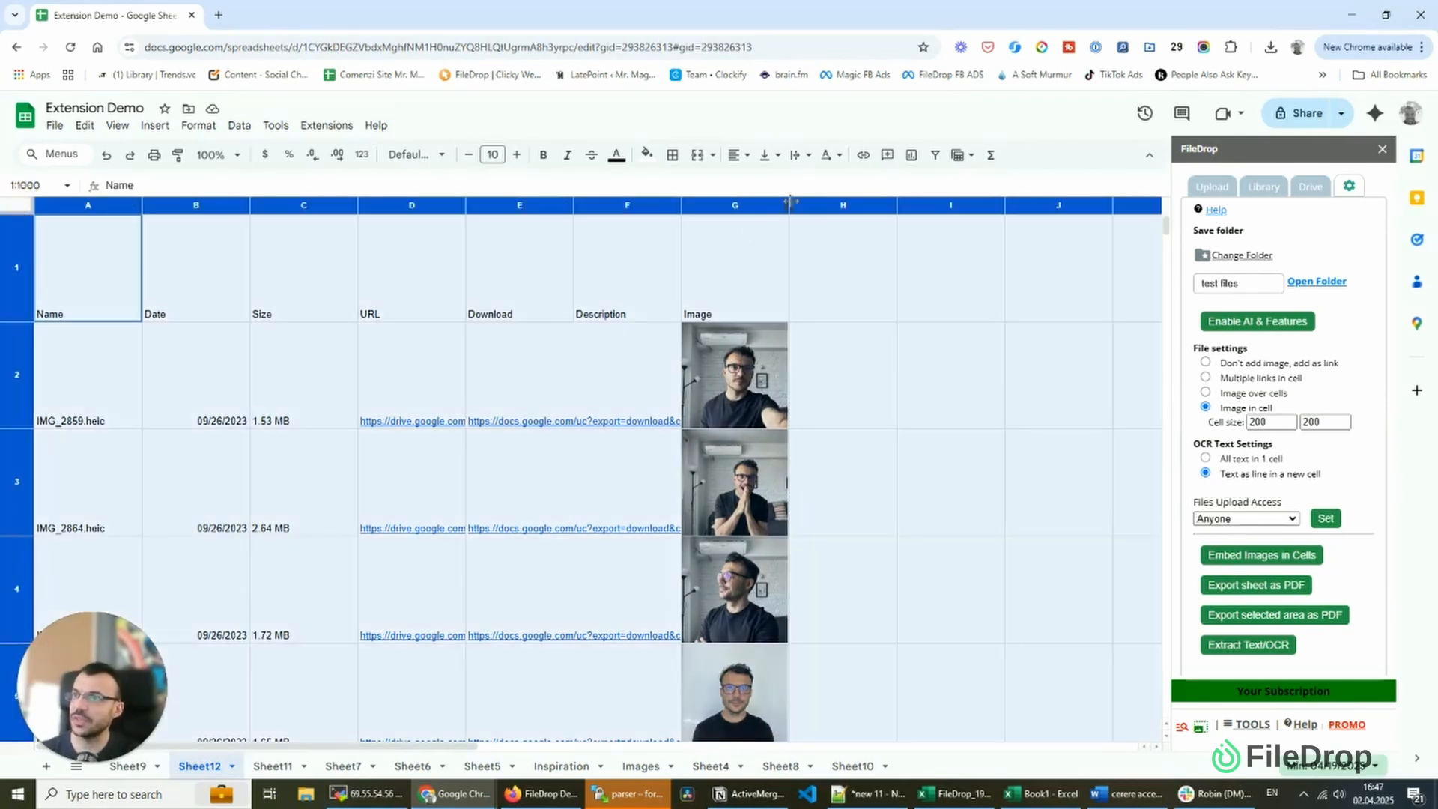
drag(790, 201, 760, 204)
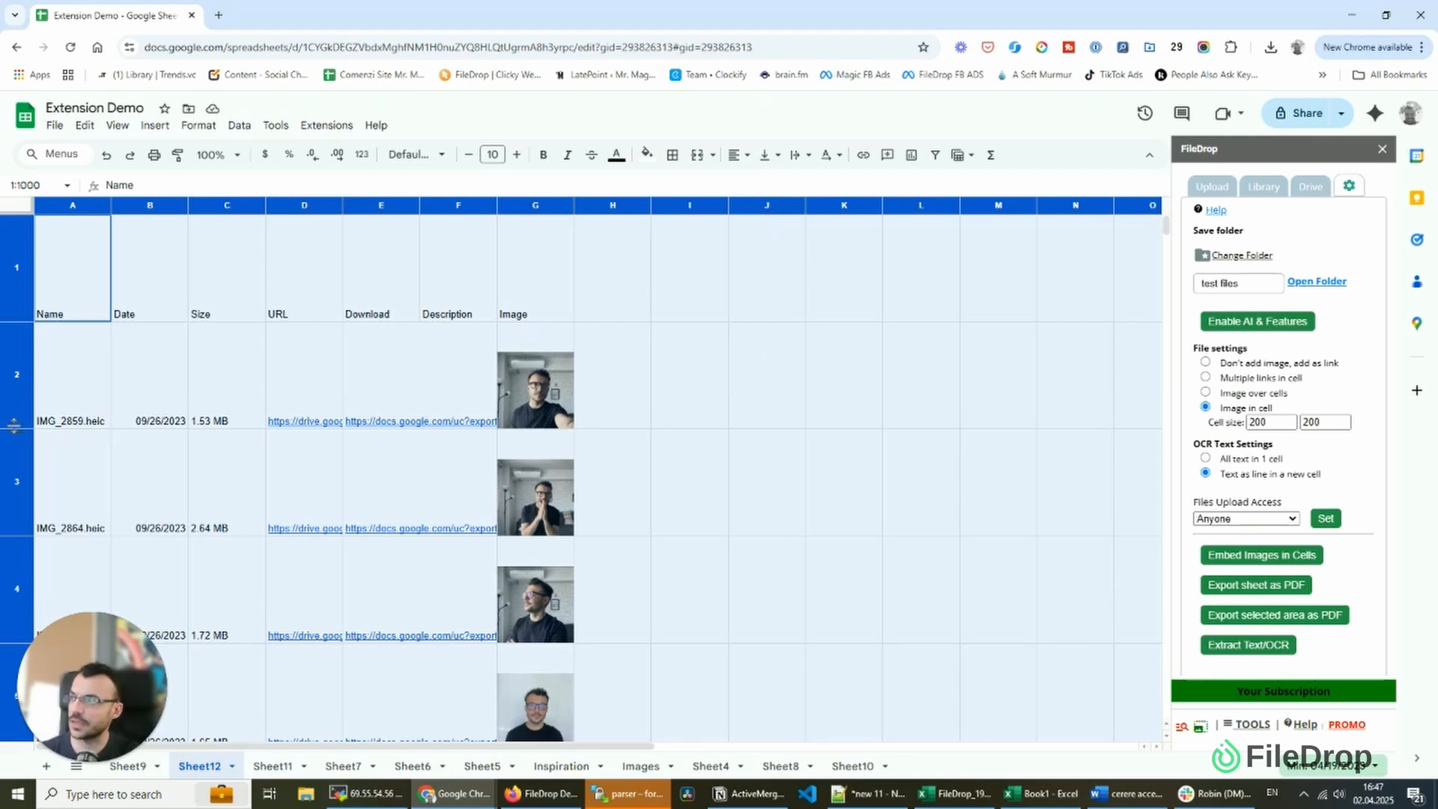
drag(13, 425, 17, 367)
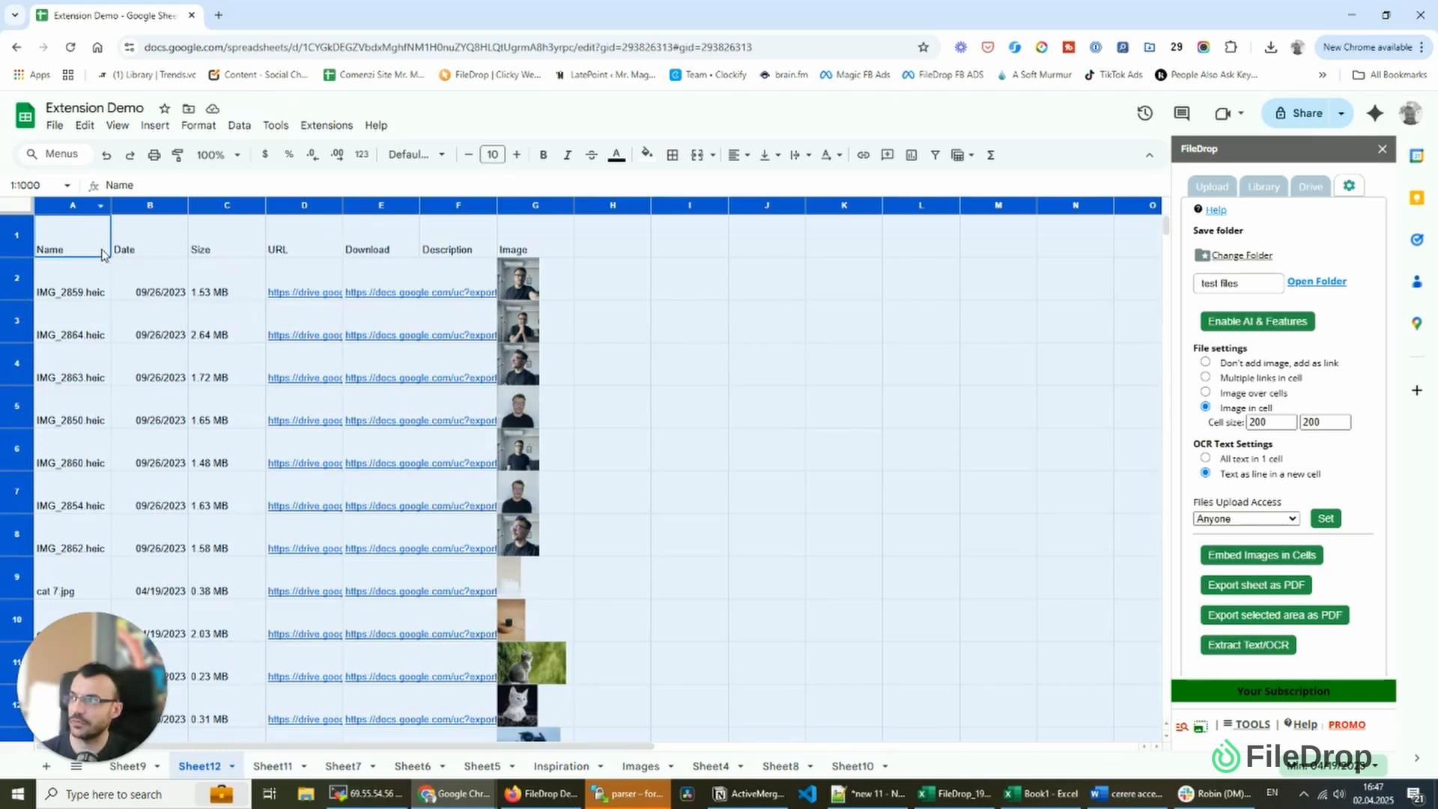
drag(111, 209, 145, 208)
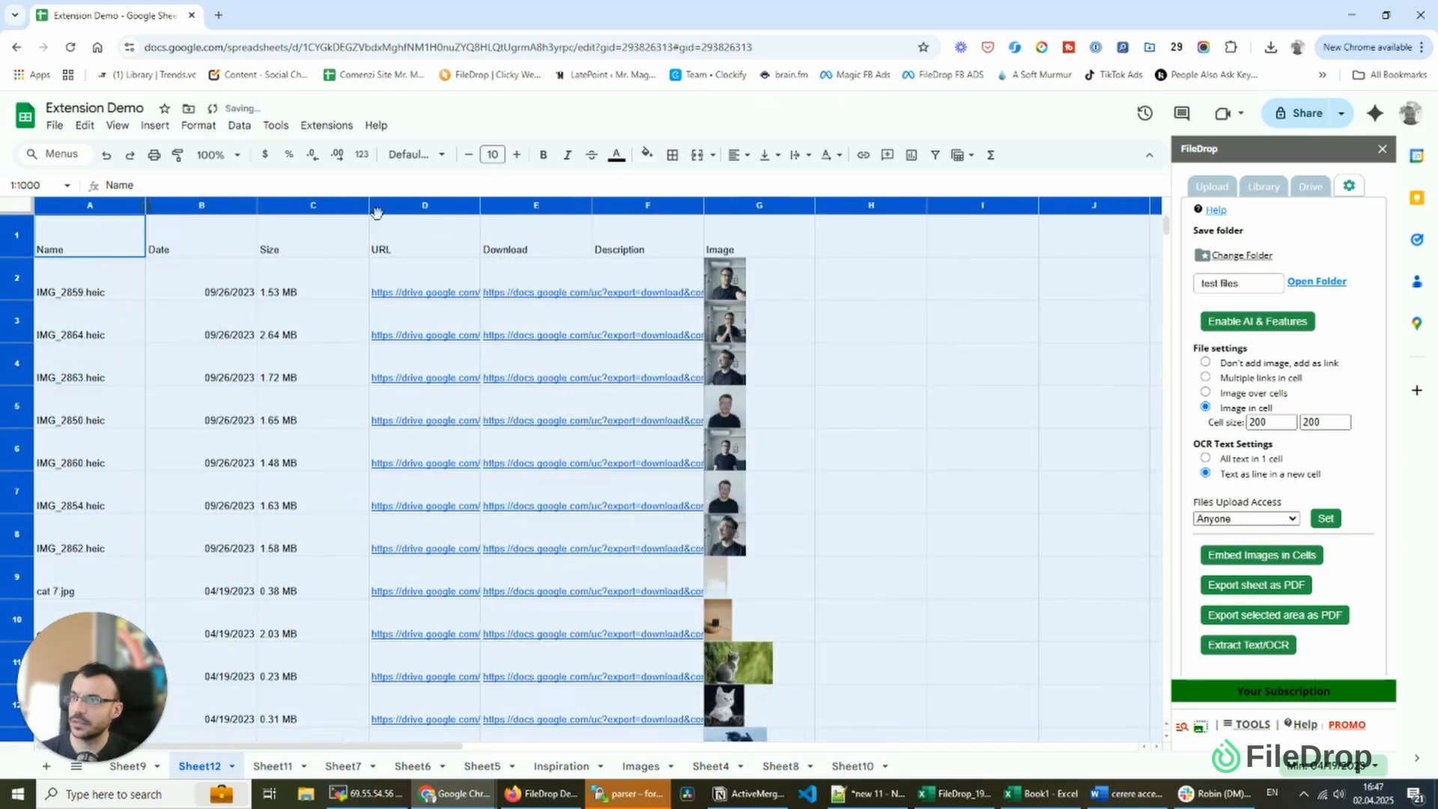
Narrow all columns of the sheet to one equal width, and widen only the Image column G to several times that width
click(814, 204)
drag(814, 203, 758, 204)
click(438, 228)
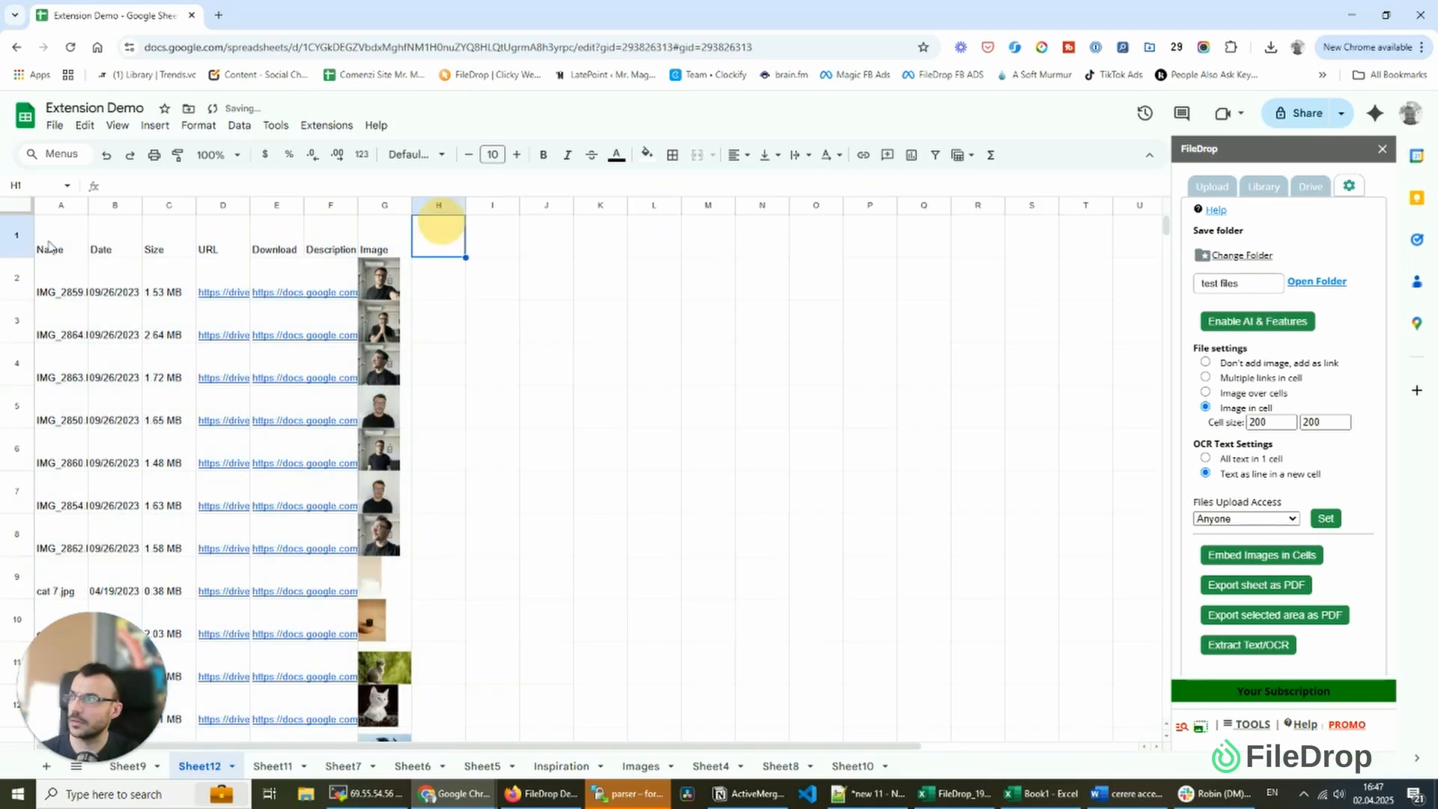
drag(411, 205, 568, 204)
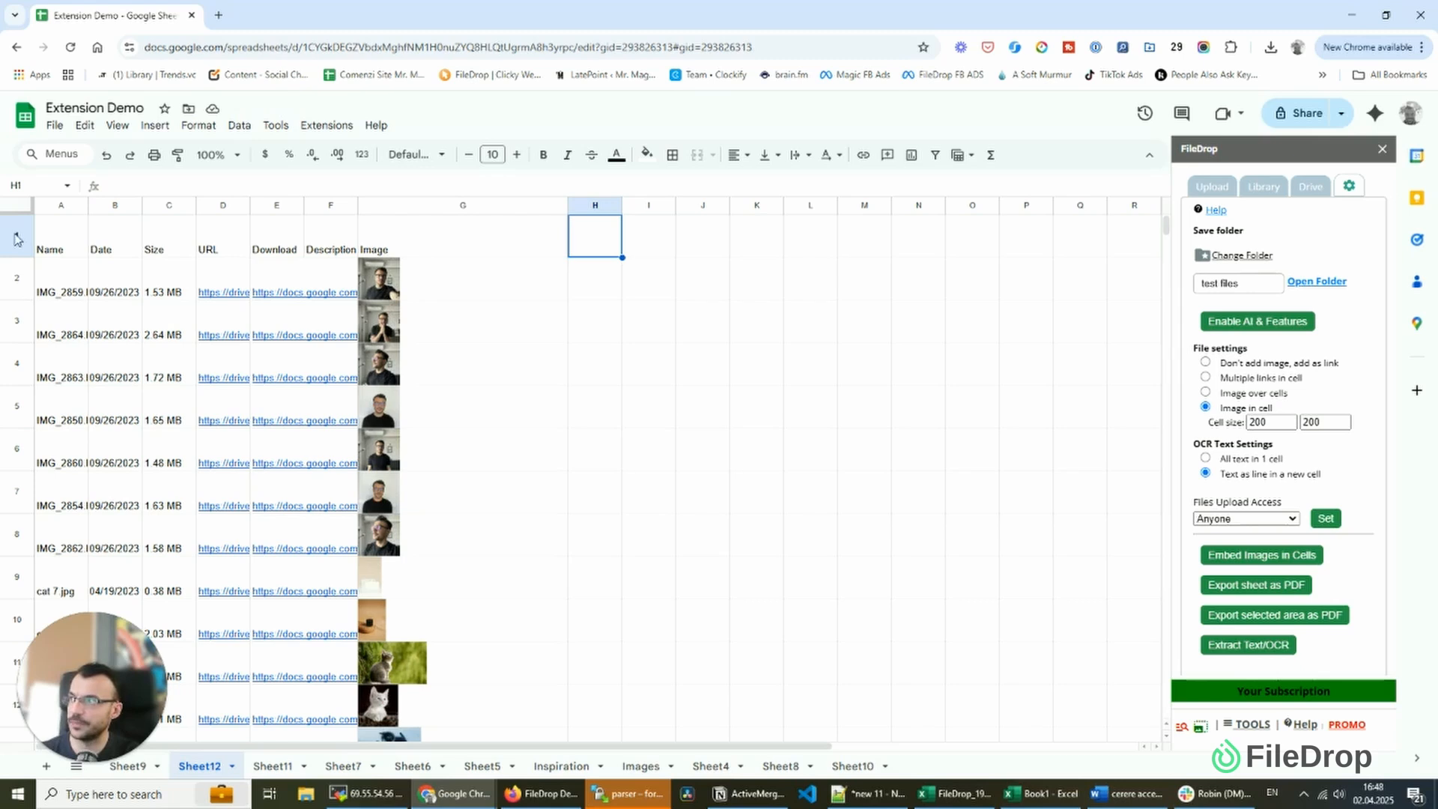
Select the whole sheet, increase the height of all rows to enlarge the images, and select cell G2
click(17, 205)
drag(13, 298, 12, 351)
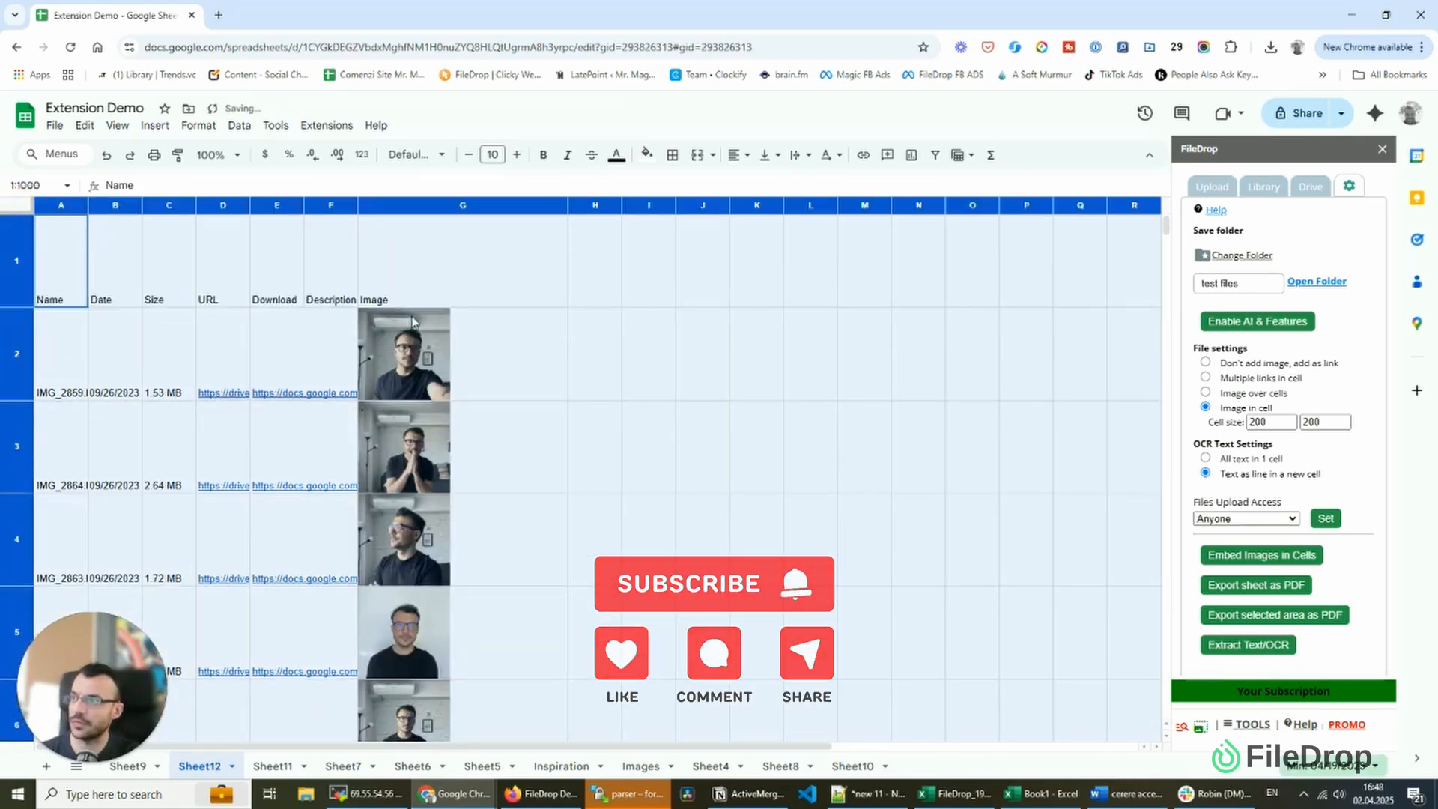
click(551, 376)
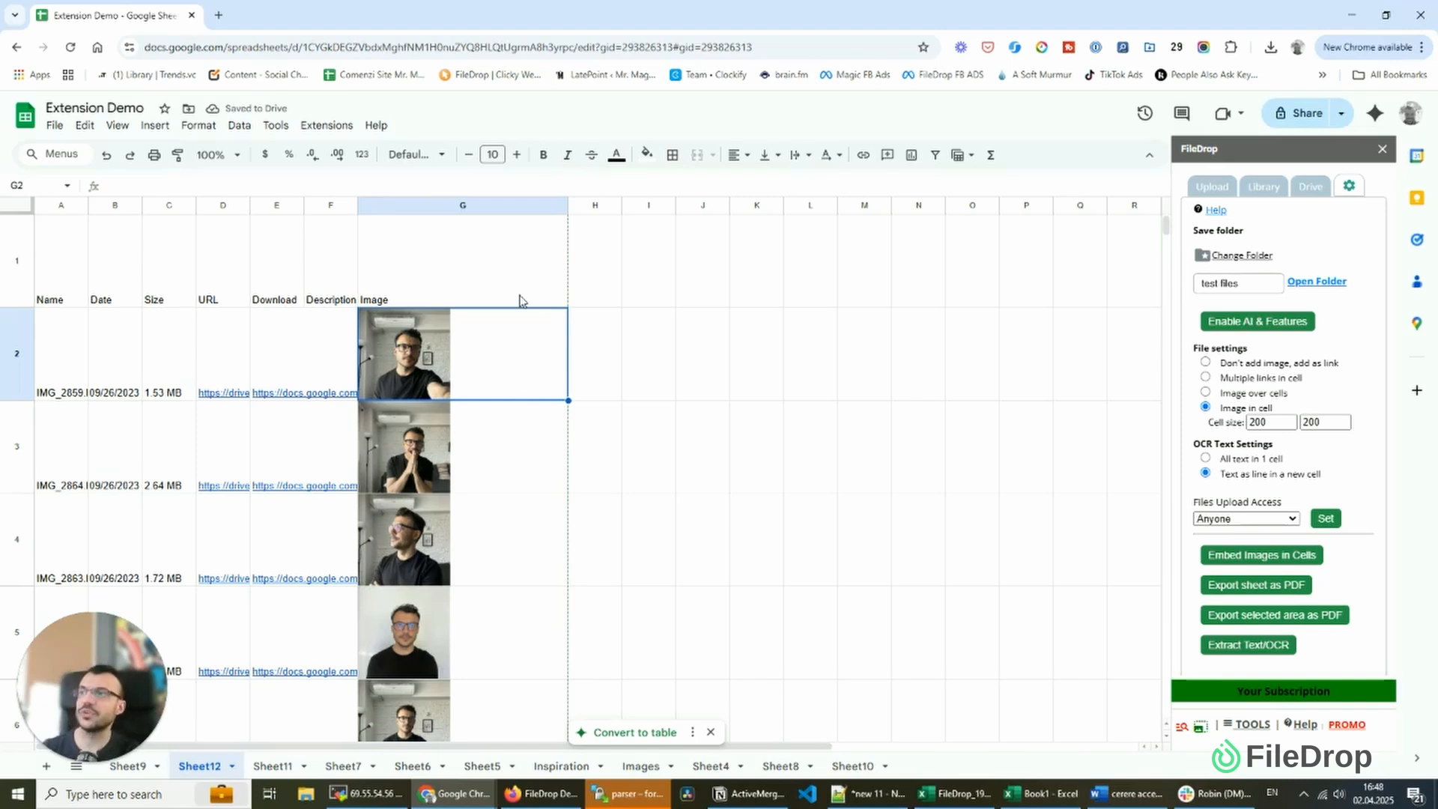